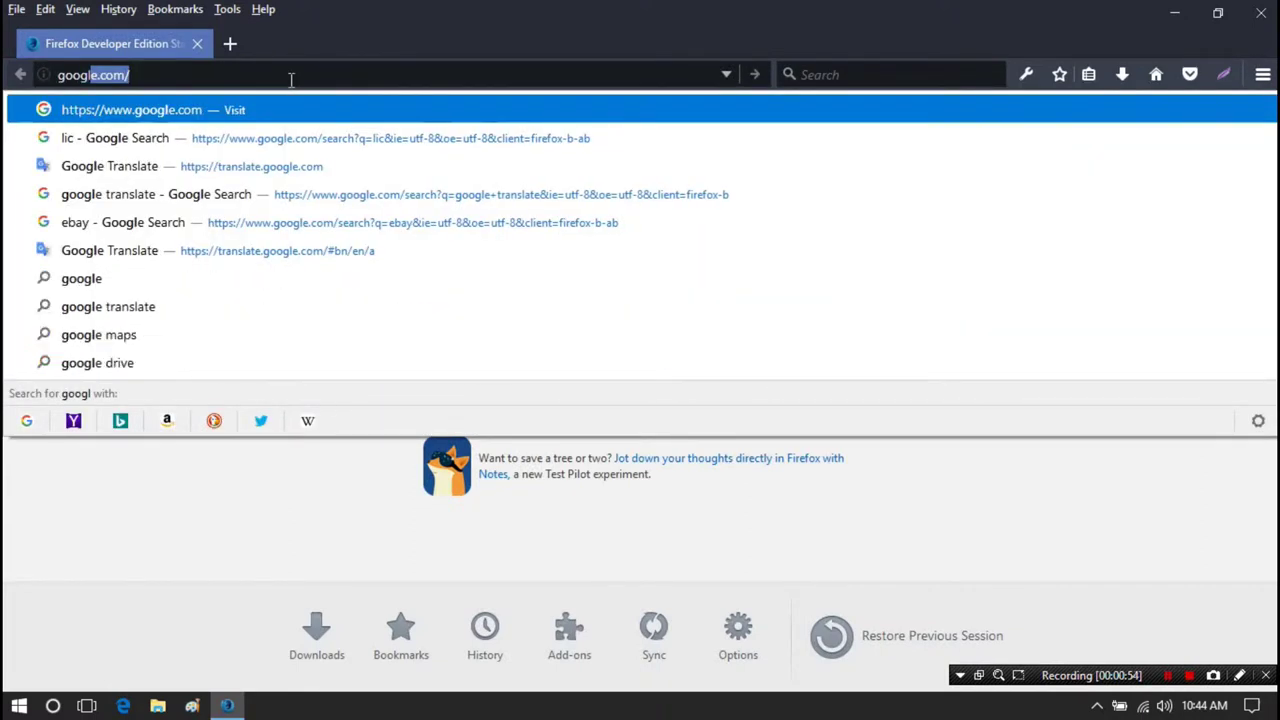
Load Google, search for Audacity, and open the official audacityteam.org website
key("Return")
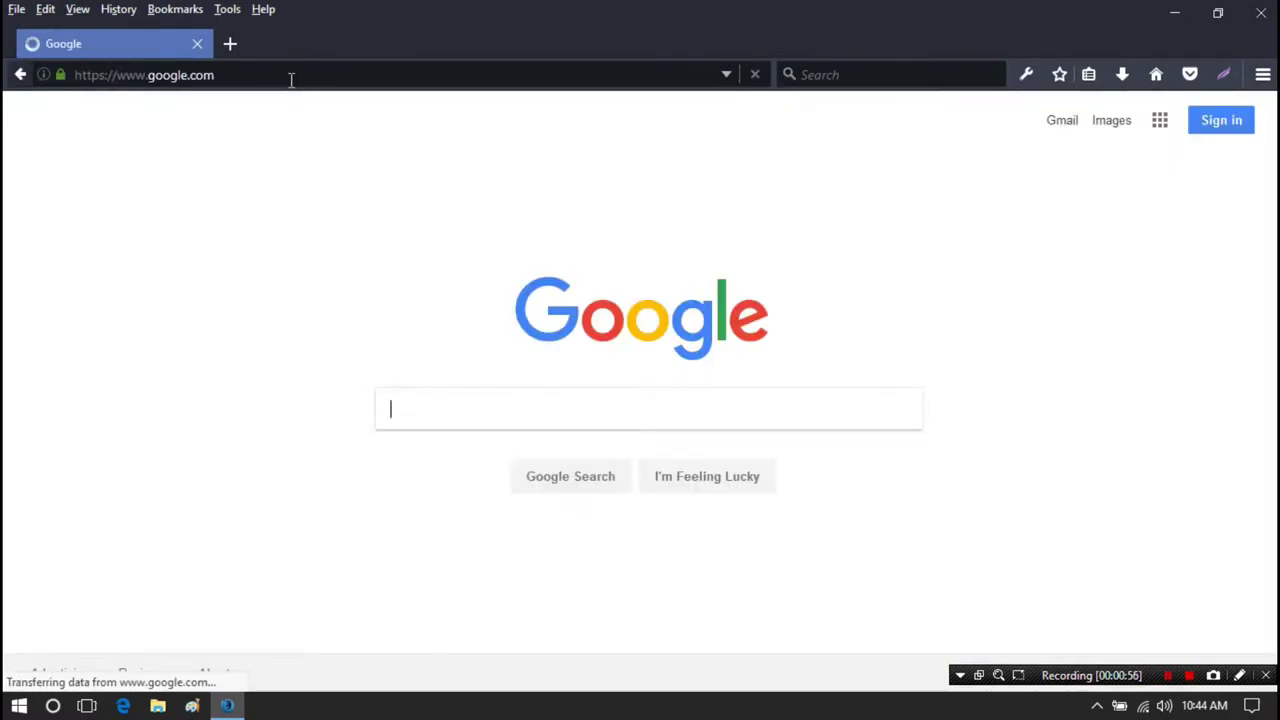
type("Aud")
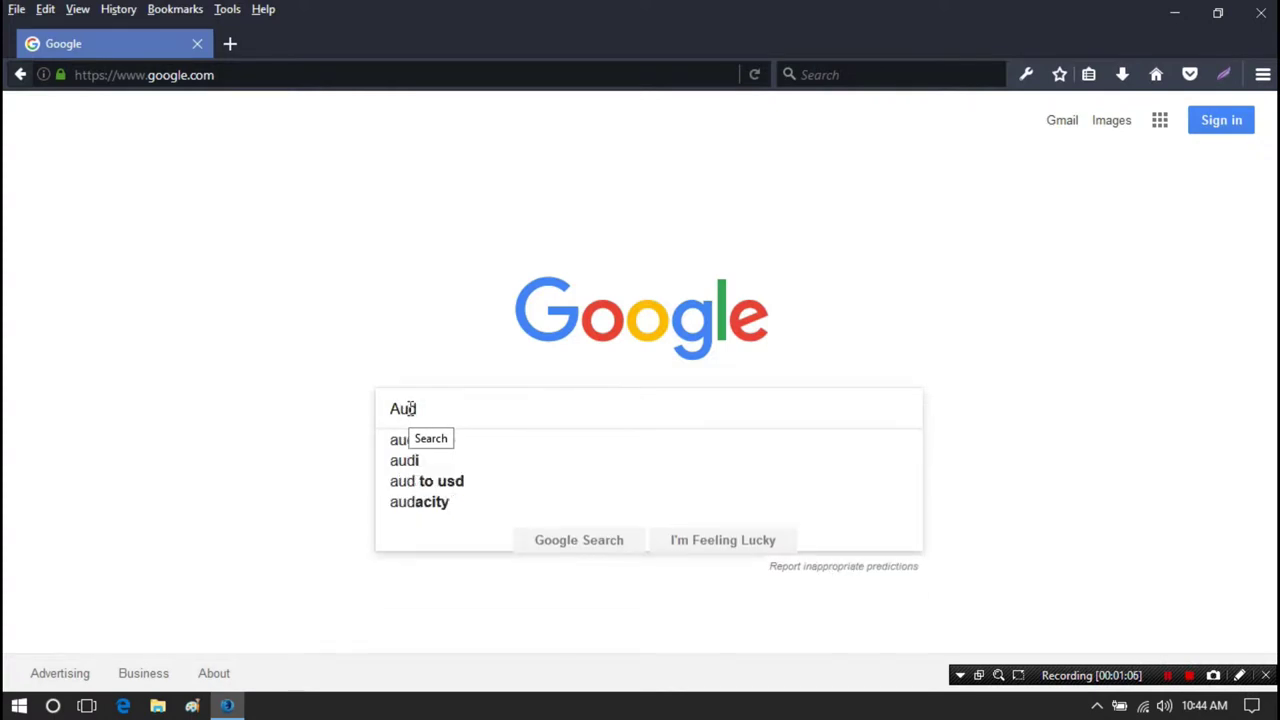
type("acity")
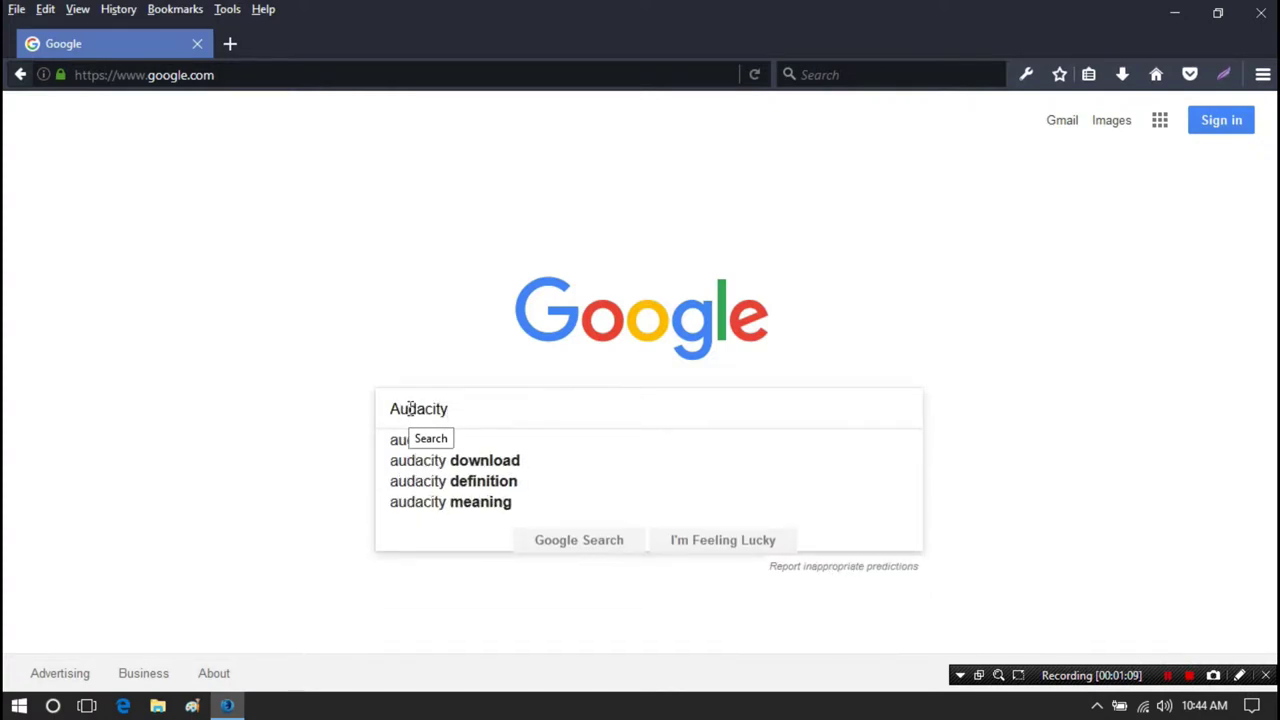
key("Return")
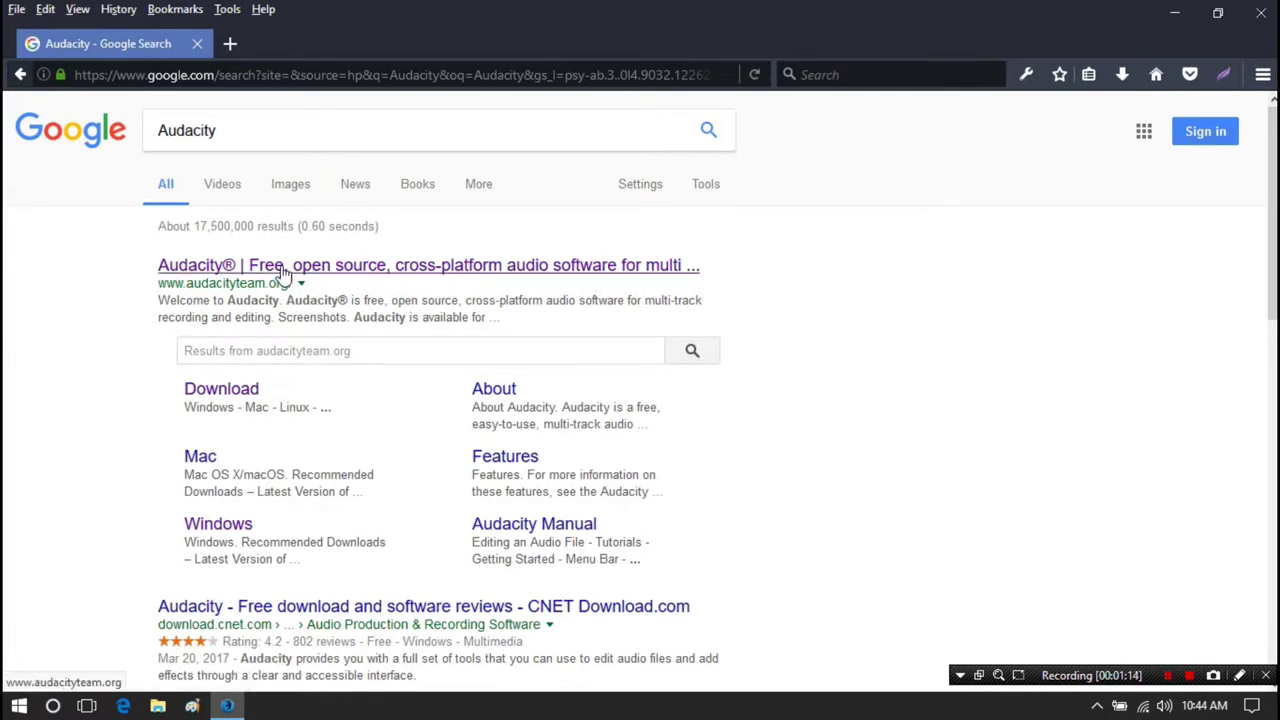
left_click(285, 266)
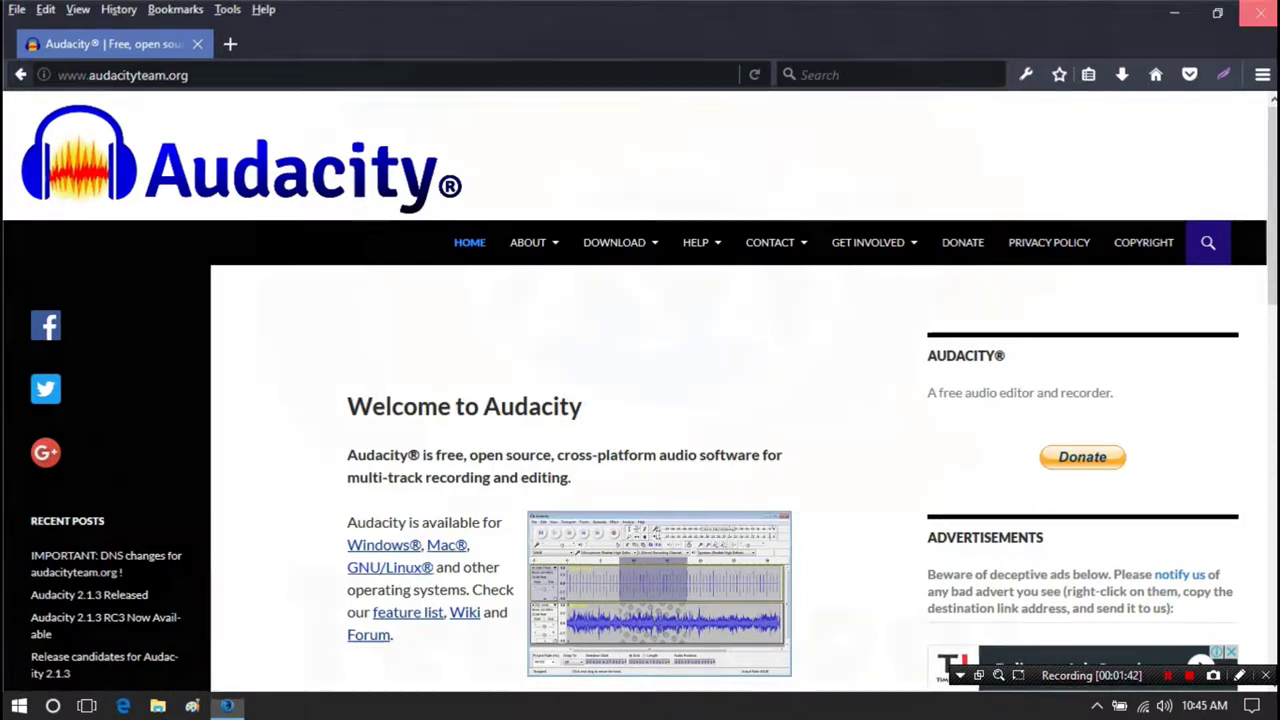
Close the browser, move the Audacity shortcut to an empty area of the desktop, and launch Audacity
left_click(1259, 12)
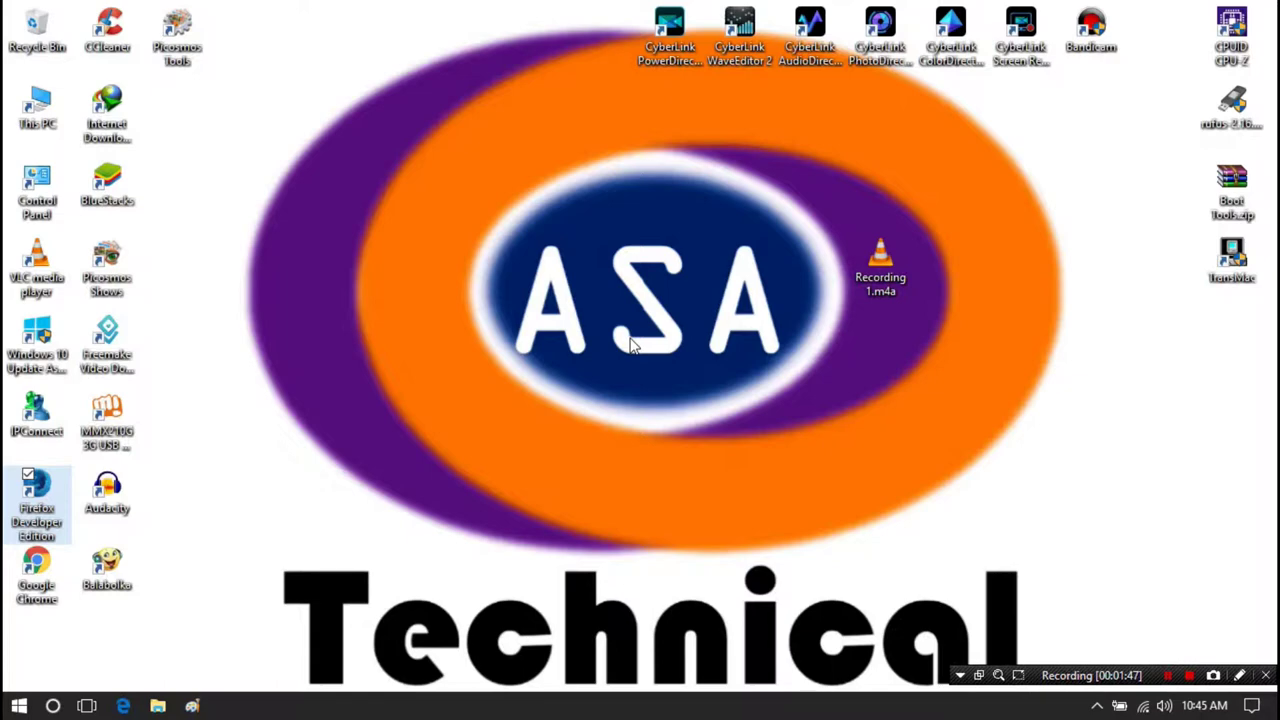
left_click(126, 490)
left_click_drag(128, 490, 318, 262)
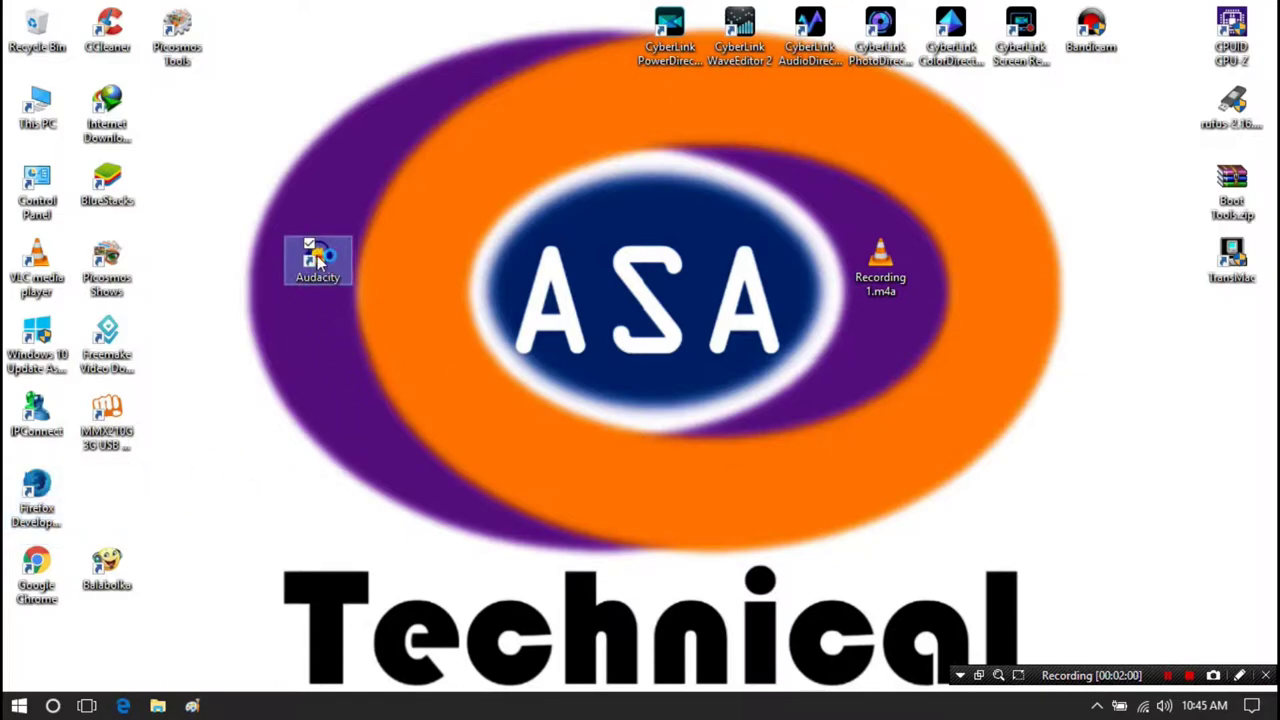
double_click(317, 260)
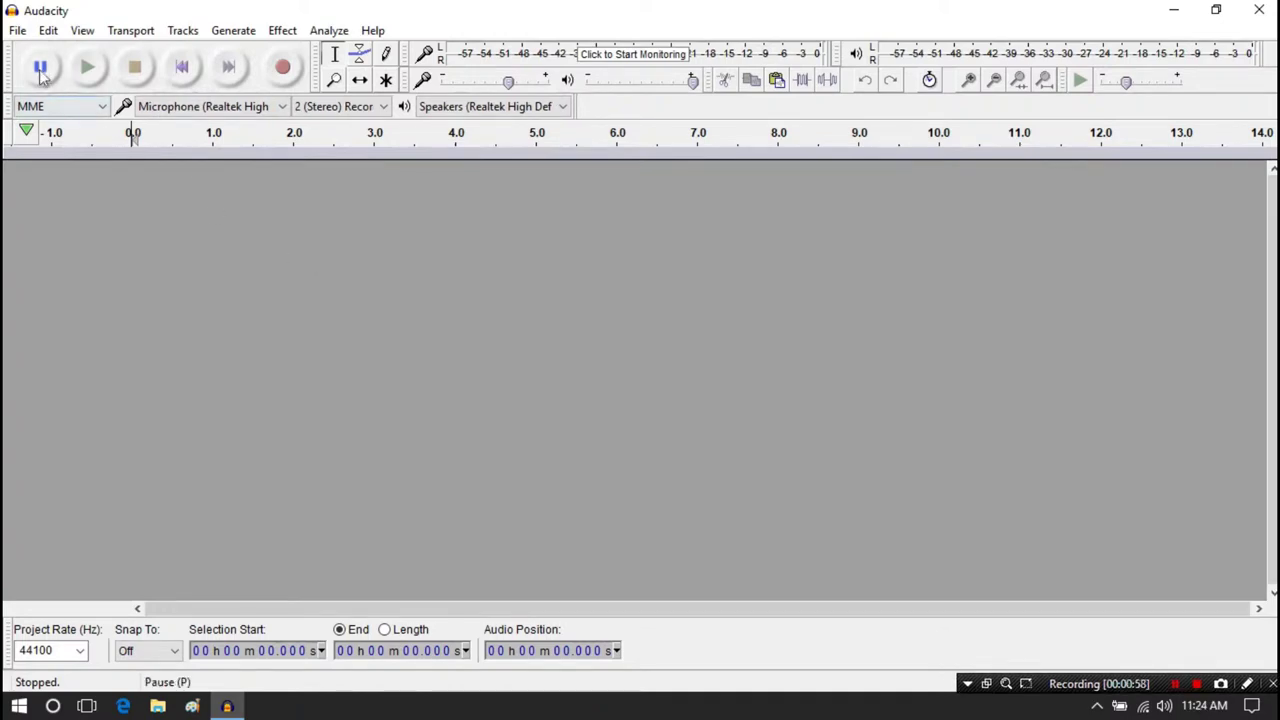
Open Recored 1.WAV from the desktop, importing it as a copy made before editing
left_click(17, 30)
left_click(46, 76)
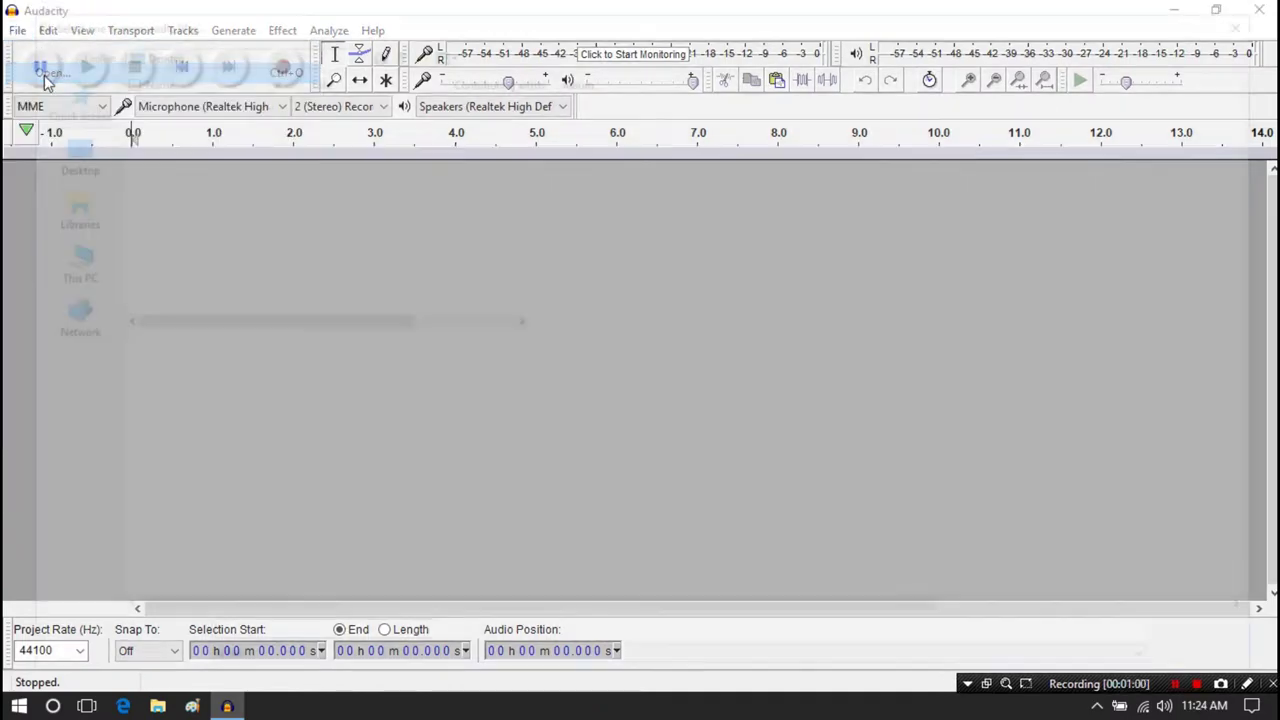
left_click(163, 220)
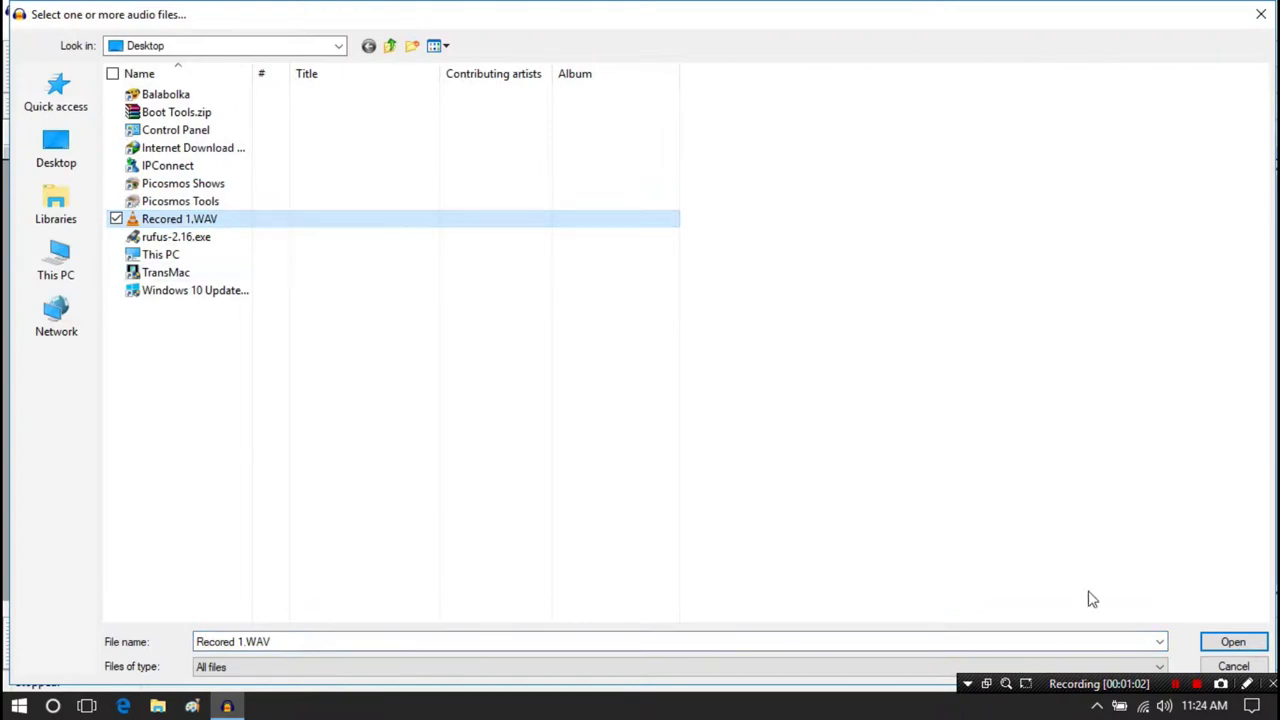
left_click(1208, 644)
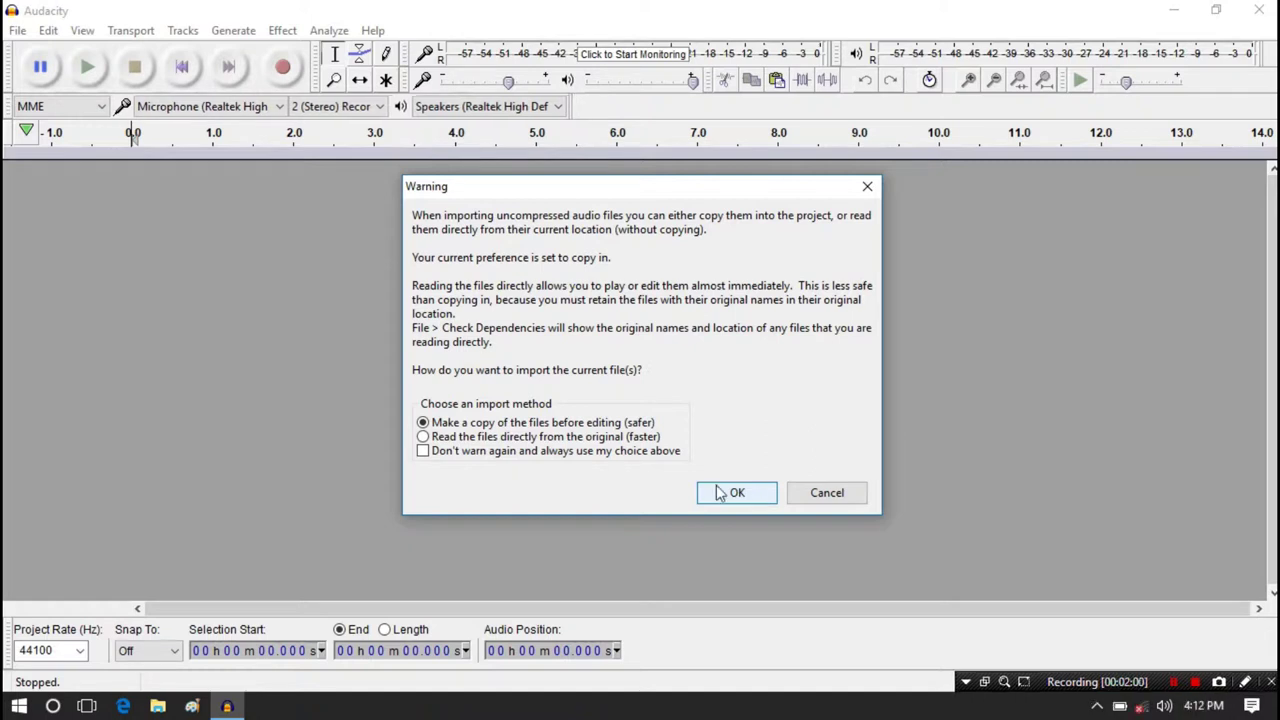
left_click(720, 491)
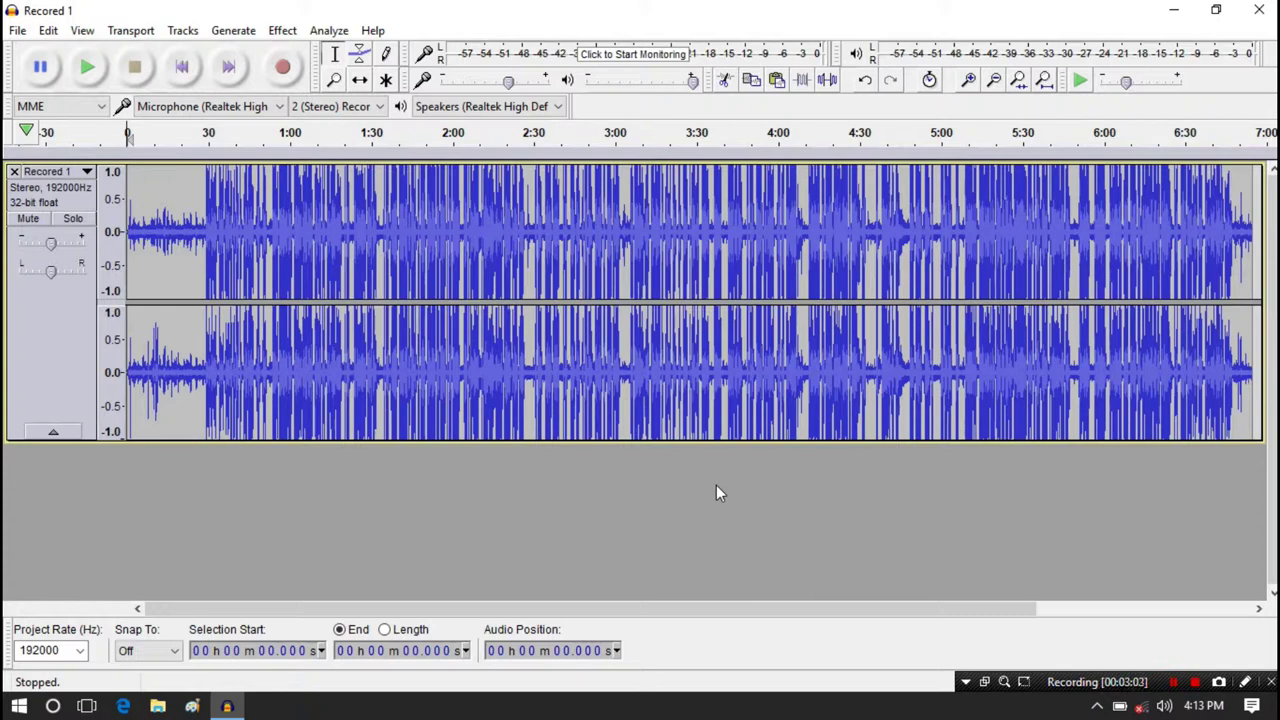
Play the recording from about 25.6 s to hear the background noise and the speech, and stop playback
left_click(196, 232)
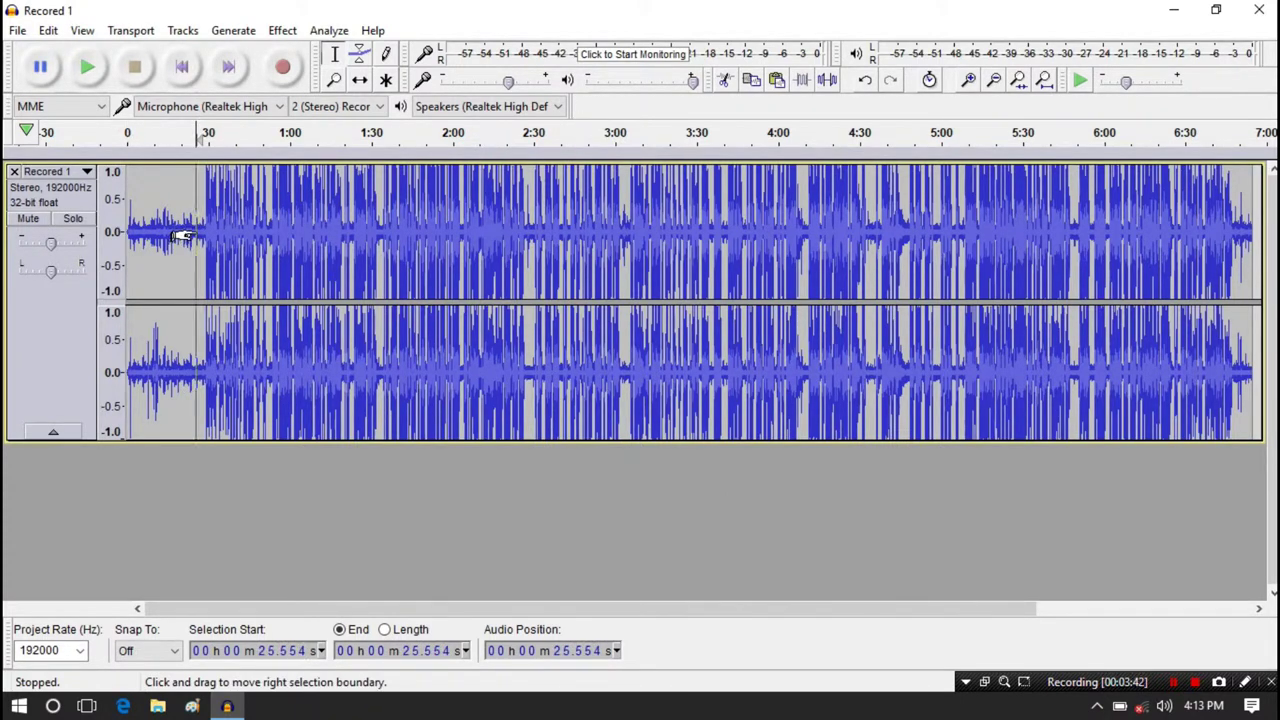
left_click(86, 68)
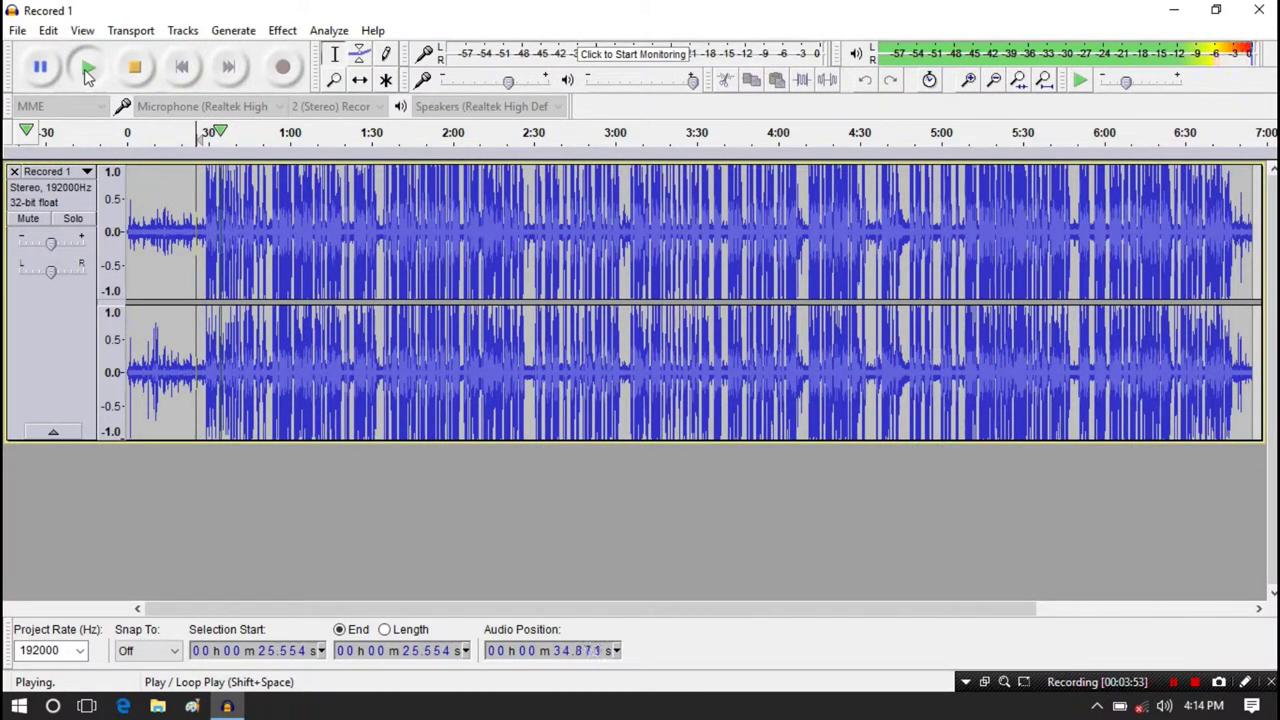
left_click(135, 68)
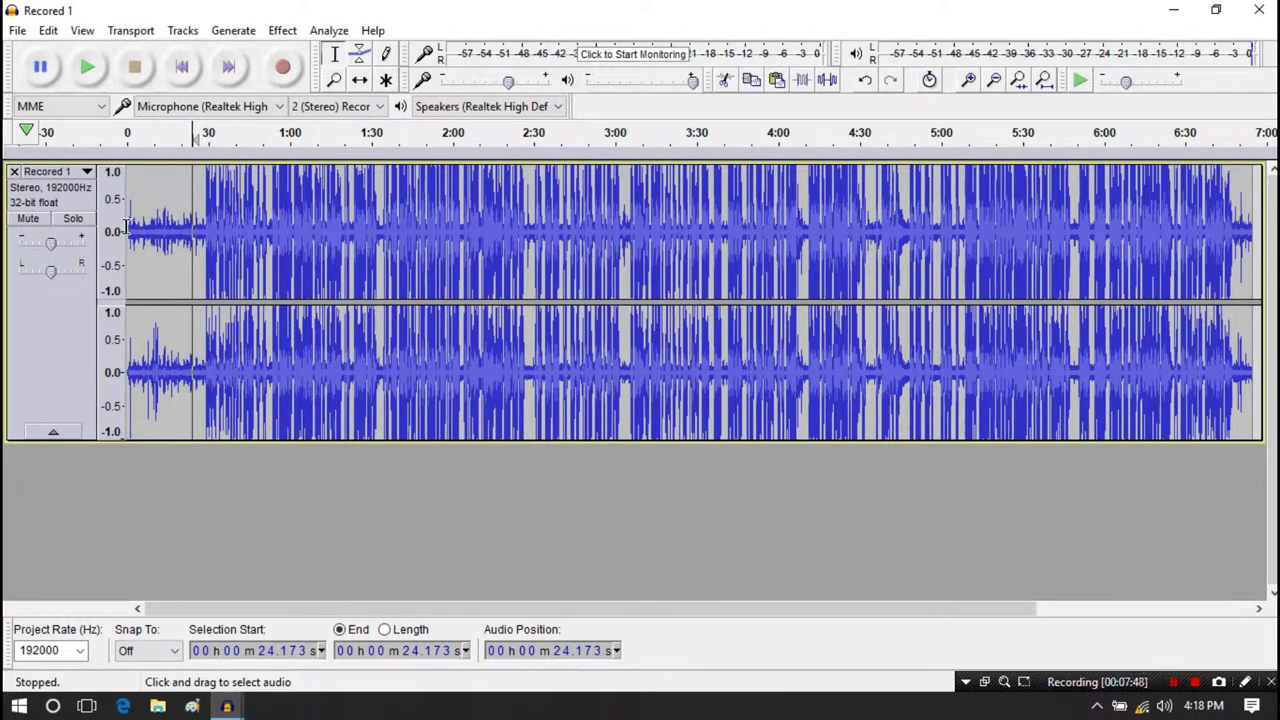
Capture a Noise Reduction profile from the quiet opening section between about 1.4 s and 28 s
left_click_drag(130, 226, 202, 229)
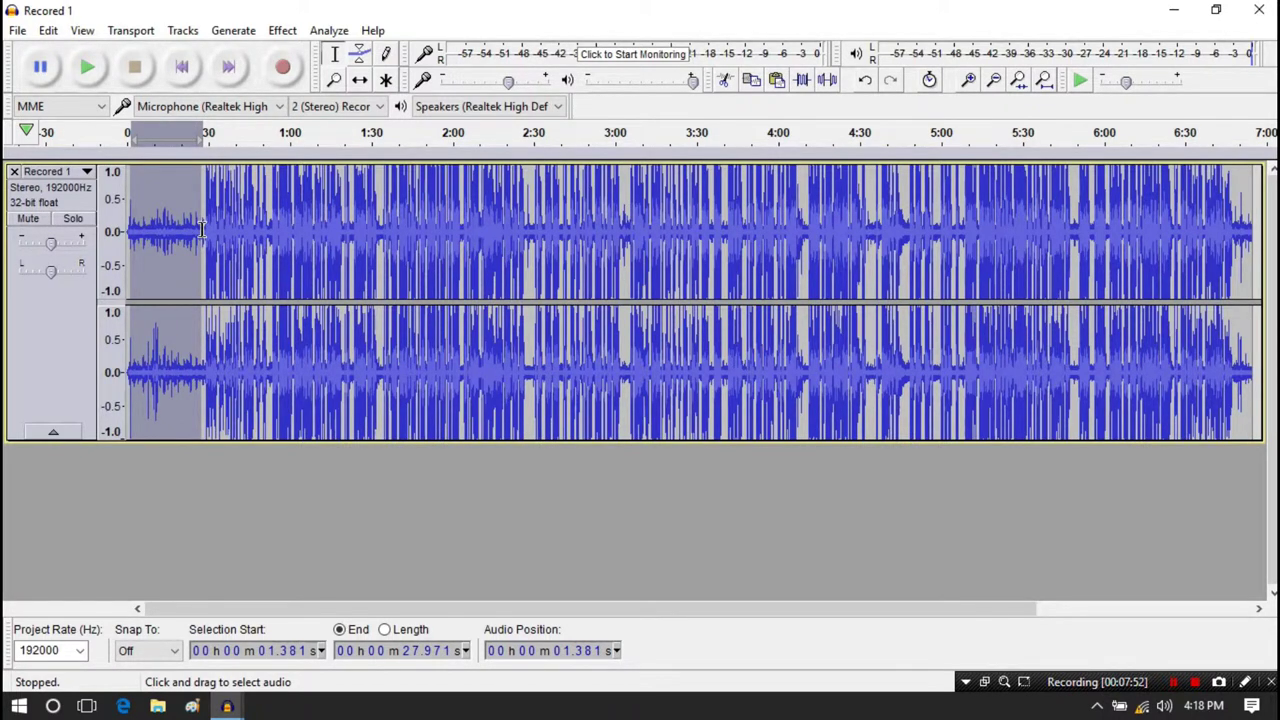
left_click(281, 32)
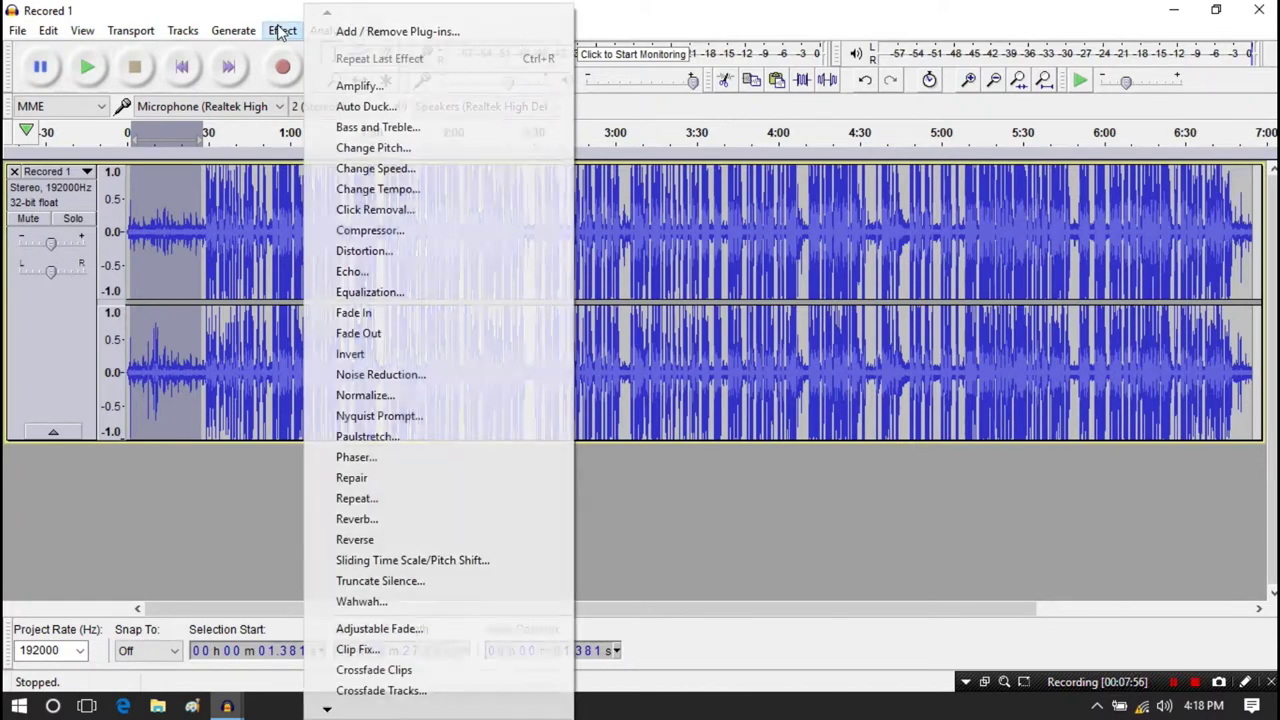
left_click(366, 386)
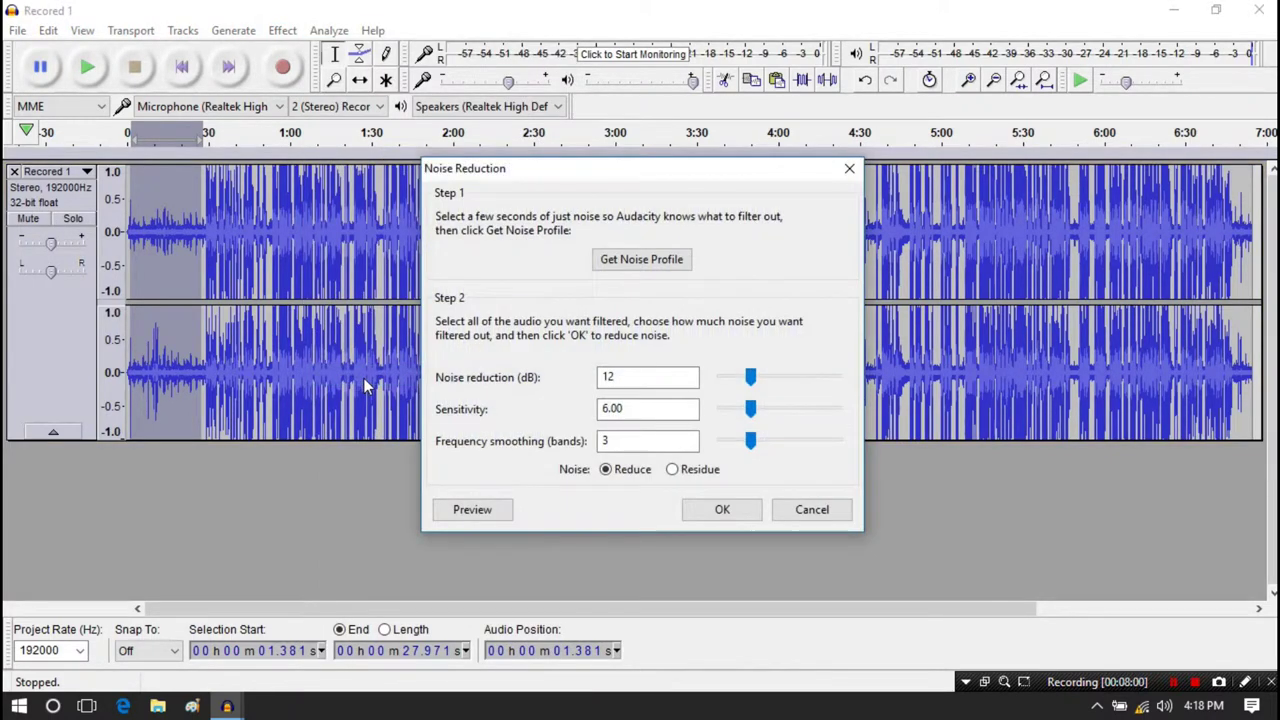
left_click(641, 260)
key("ctrl+r")
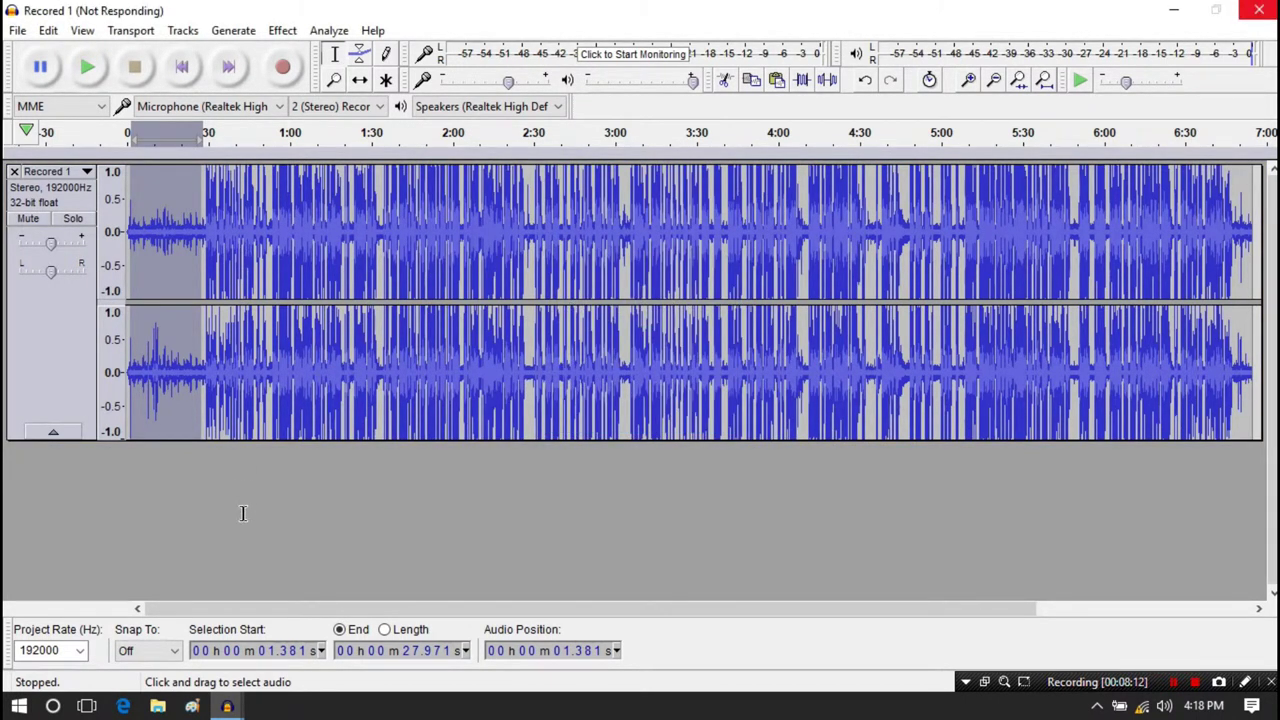
Apply Noise Reduction to the whole track with 12 dB reduction, sensitivity 6.00 and 3 frequency smoothing bands
left_click(251, 229)
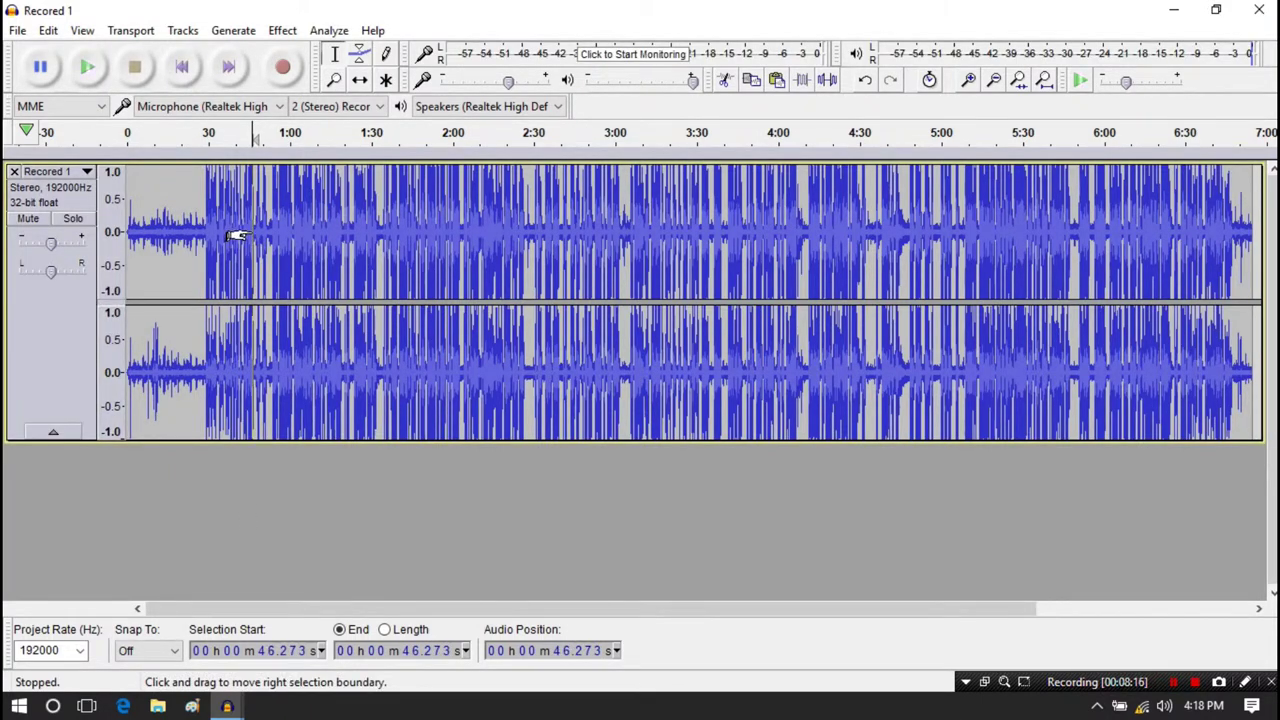
key("ctrl+a")
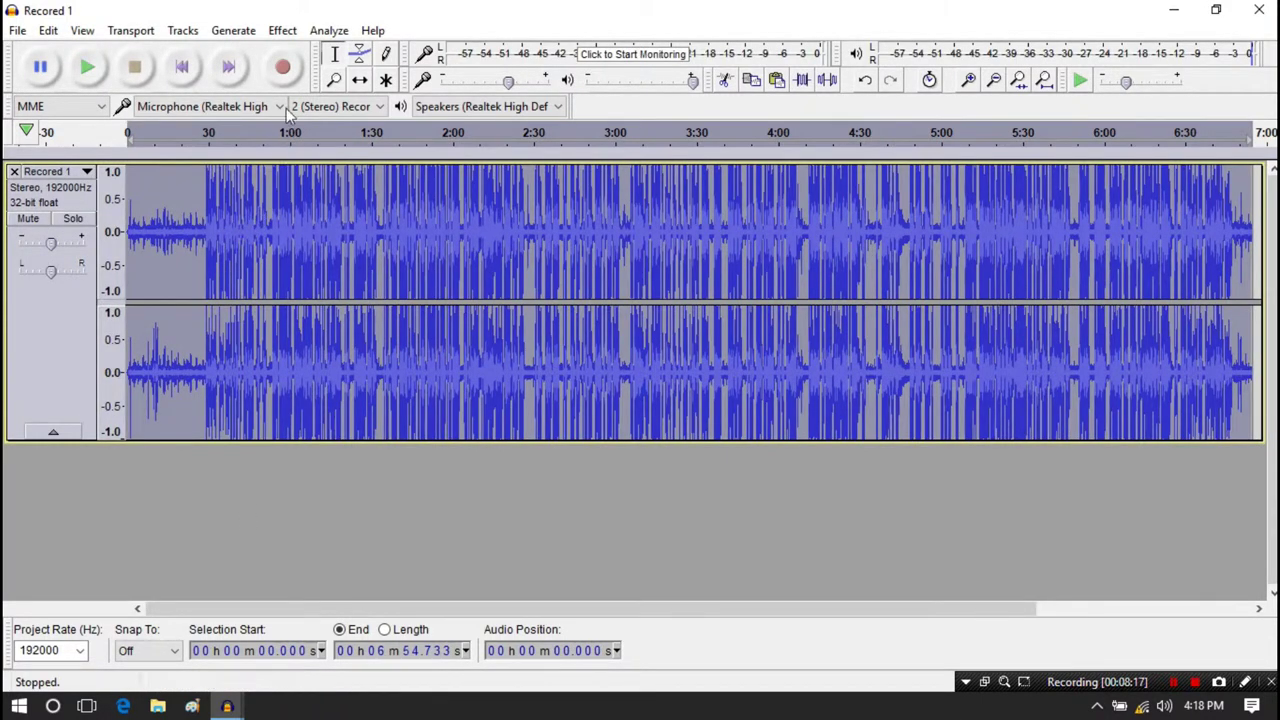
left_click(279, 32)
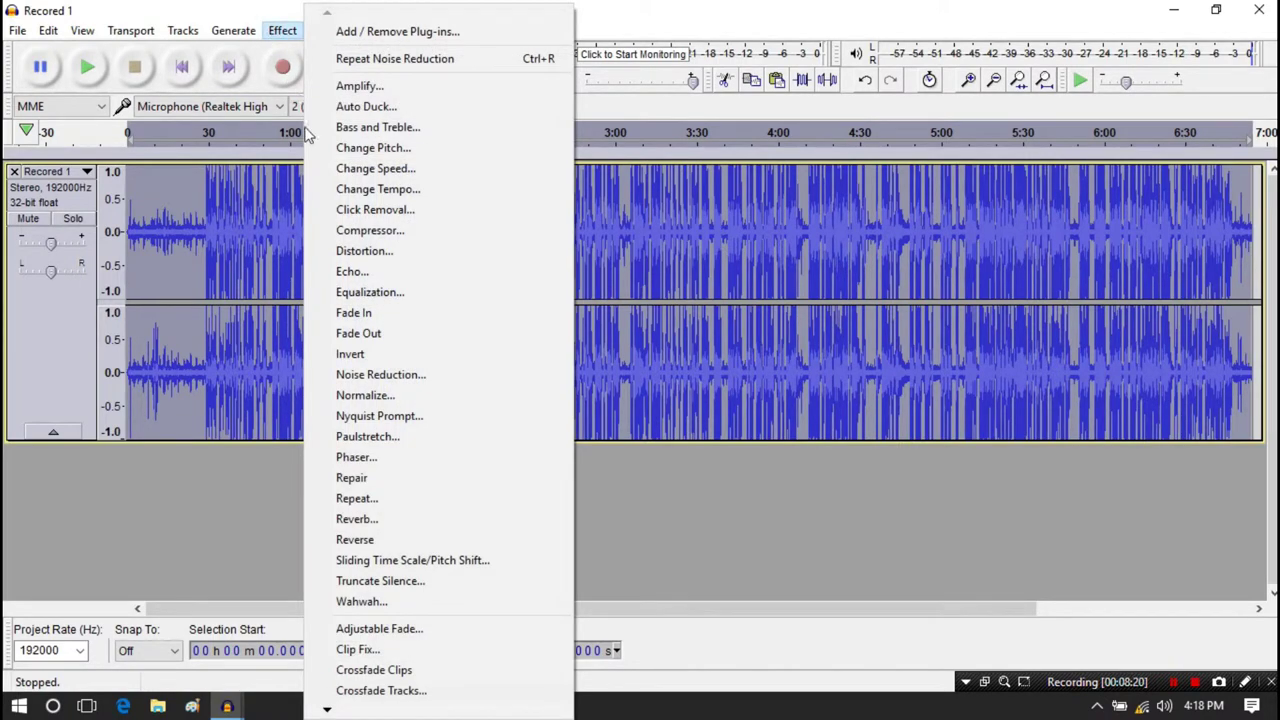
left_click(354, 374)
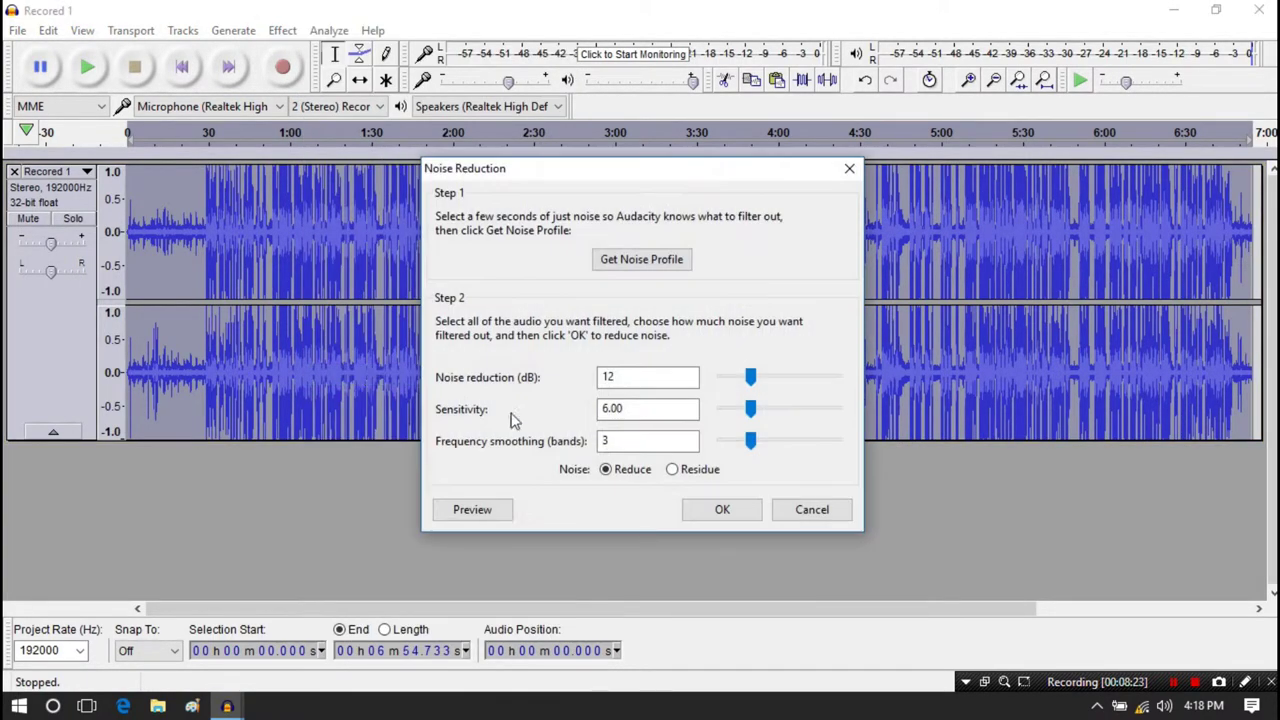
left_click(720, 512)
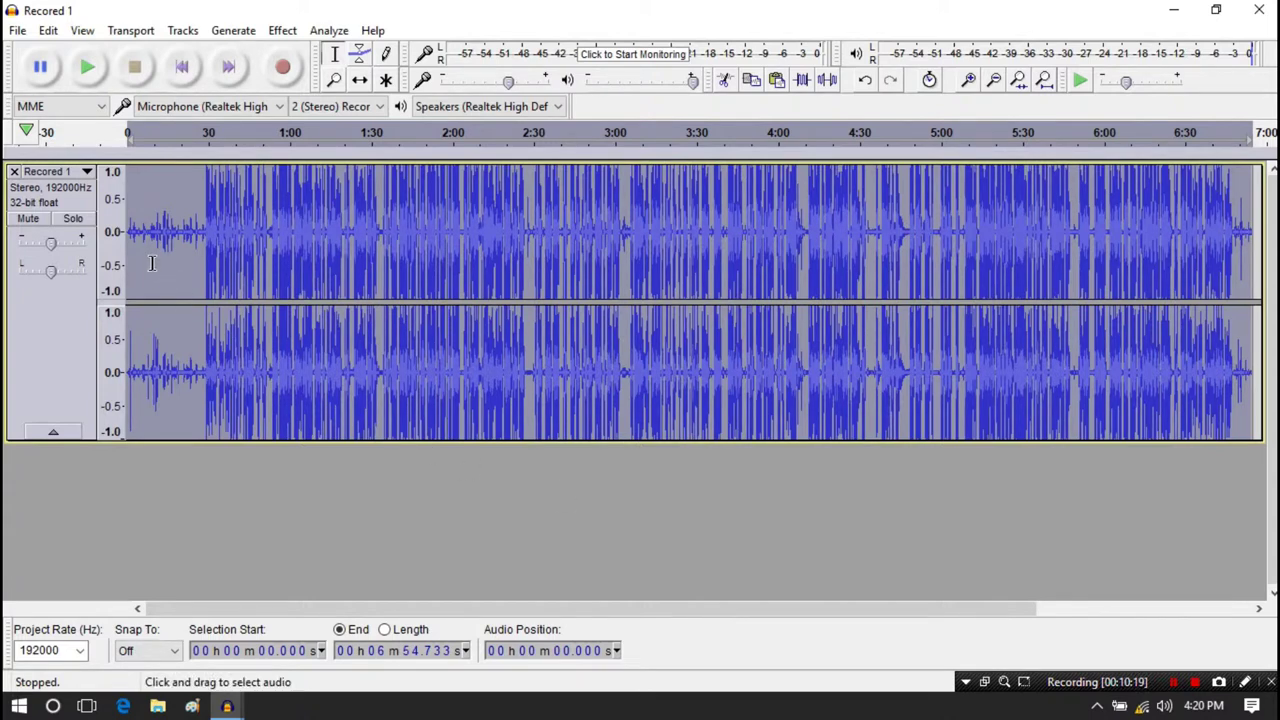
Capture a new noise profile from the already filtered opening section between about 2.1 s and 26.9 s
left_click(131, 231)
left_click_drag(131, 231, 179, 231)
left_click_drag(194, 226, 199, 226)
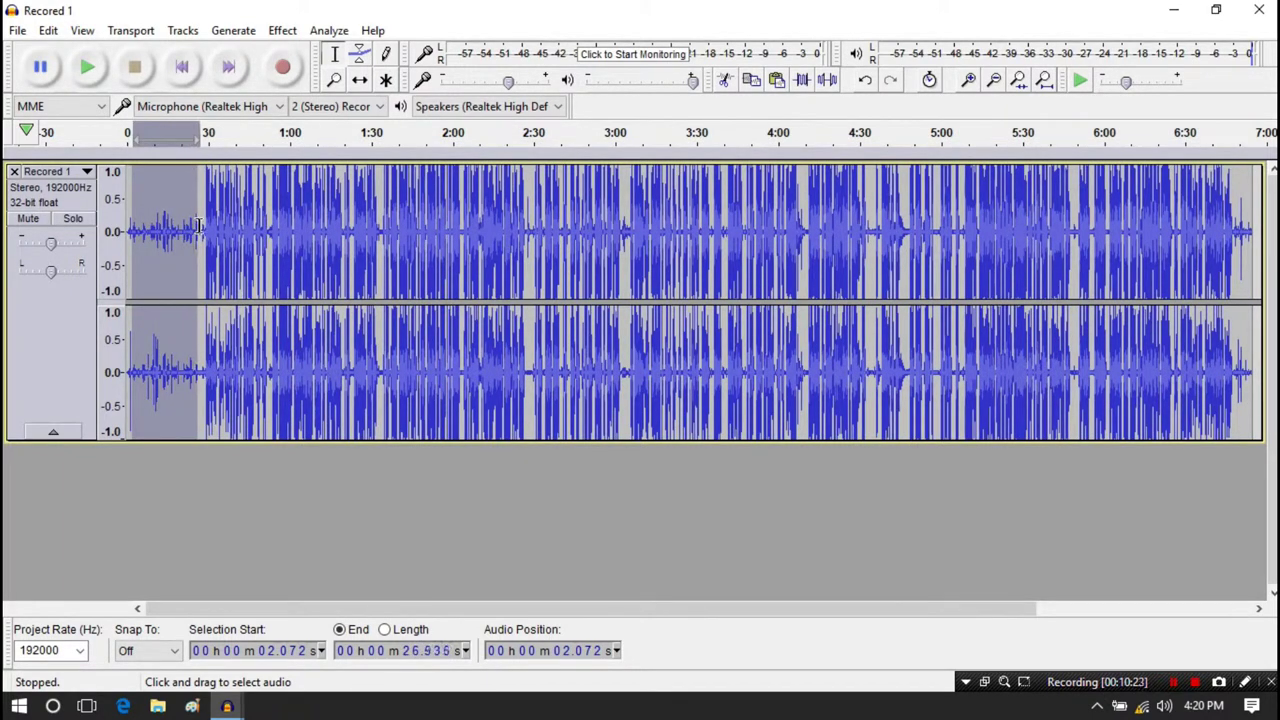
left_click(283, 31)
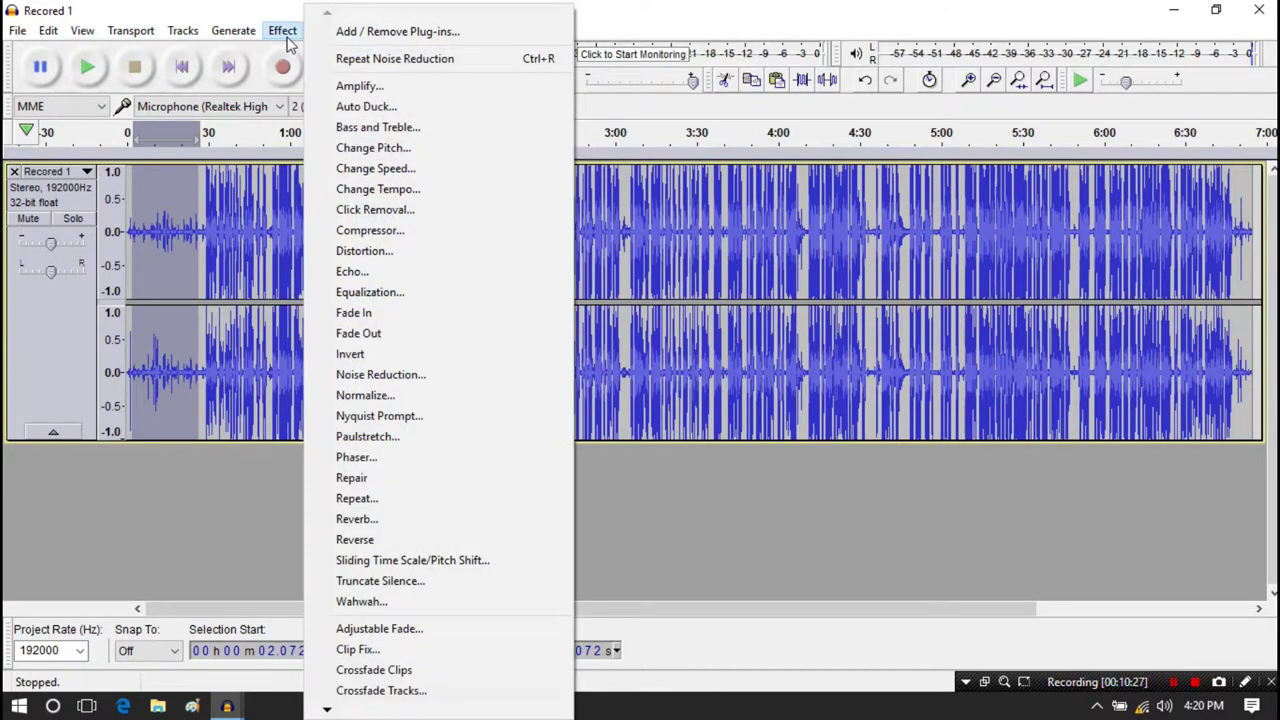
left_click(378, 376)
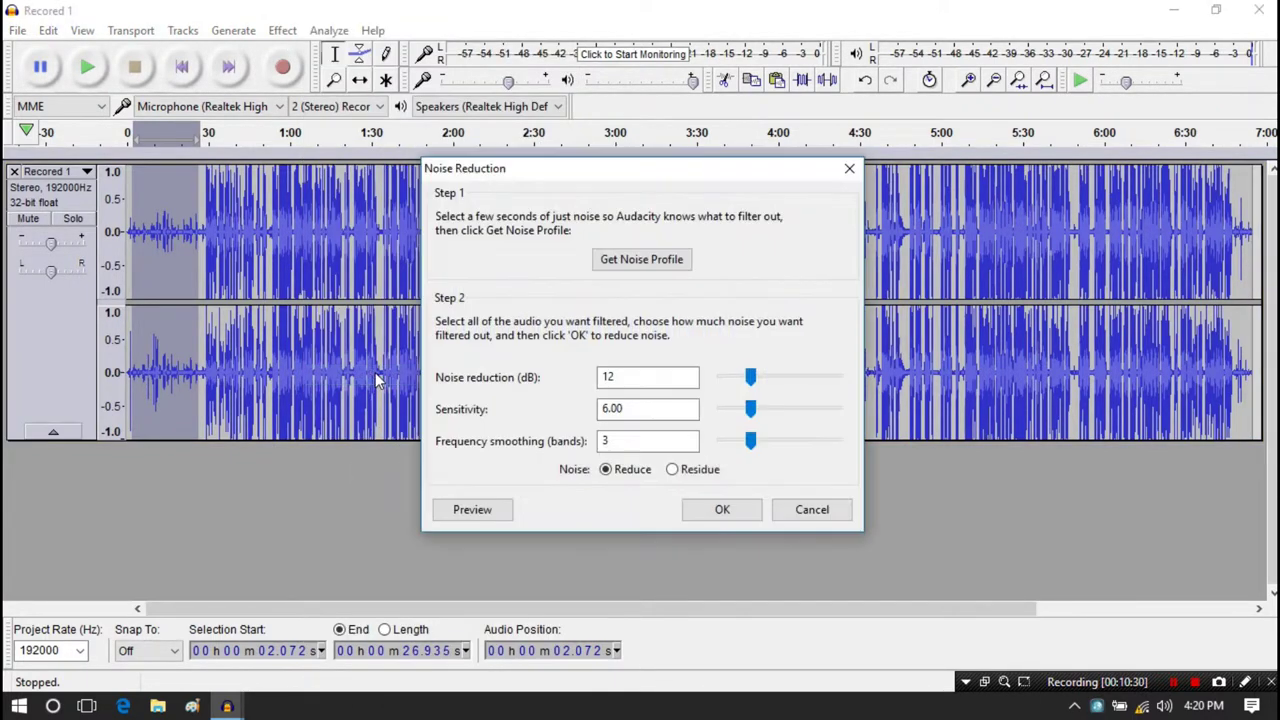
left_click(617, 260)
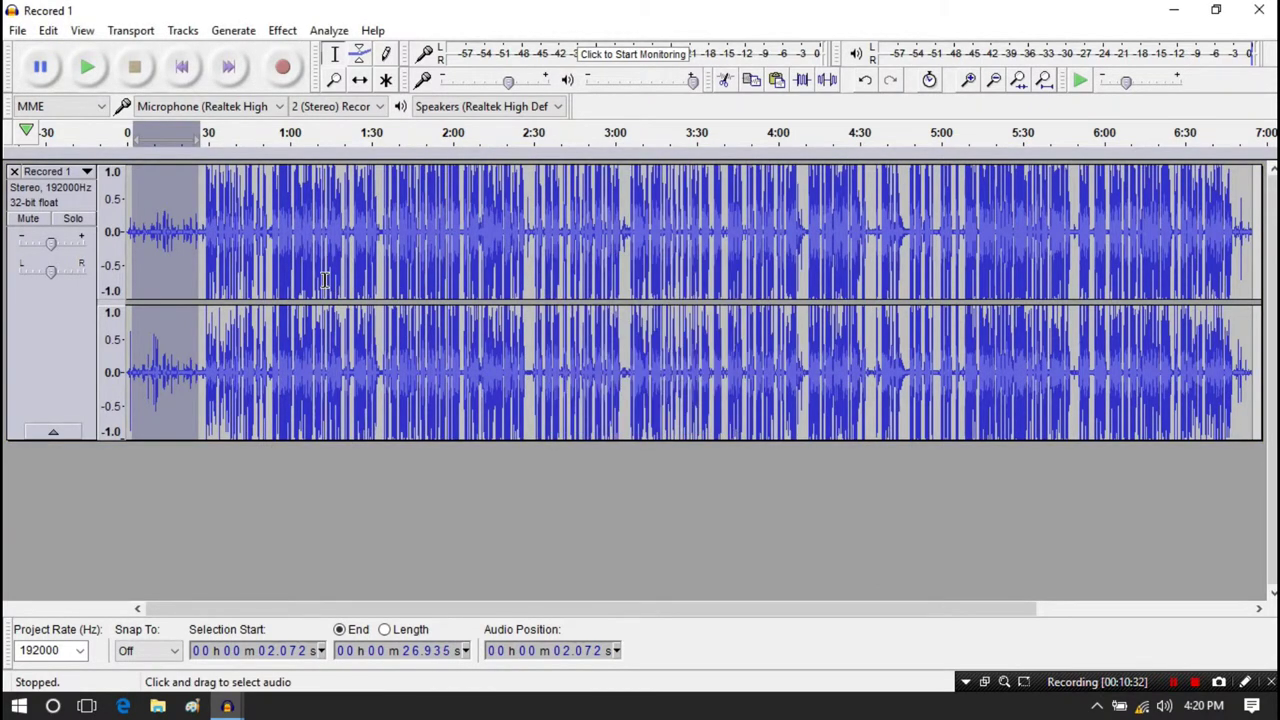
Run a second Noise Reduction pass over the entire track at 12 dB, sensitivity 6.00 and 3 smoothing bands
left_click(244, 245)
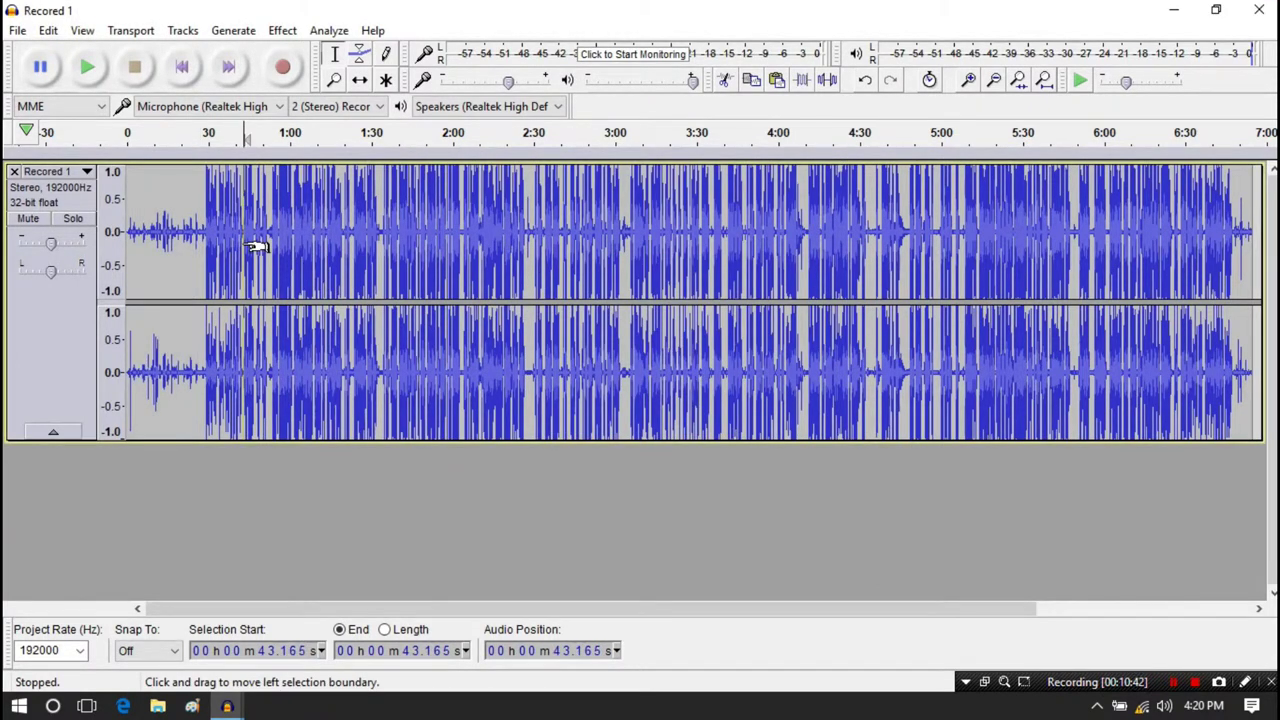
key("ctrl+a")
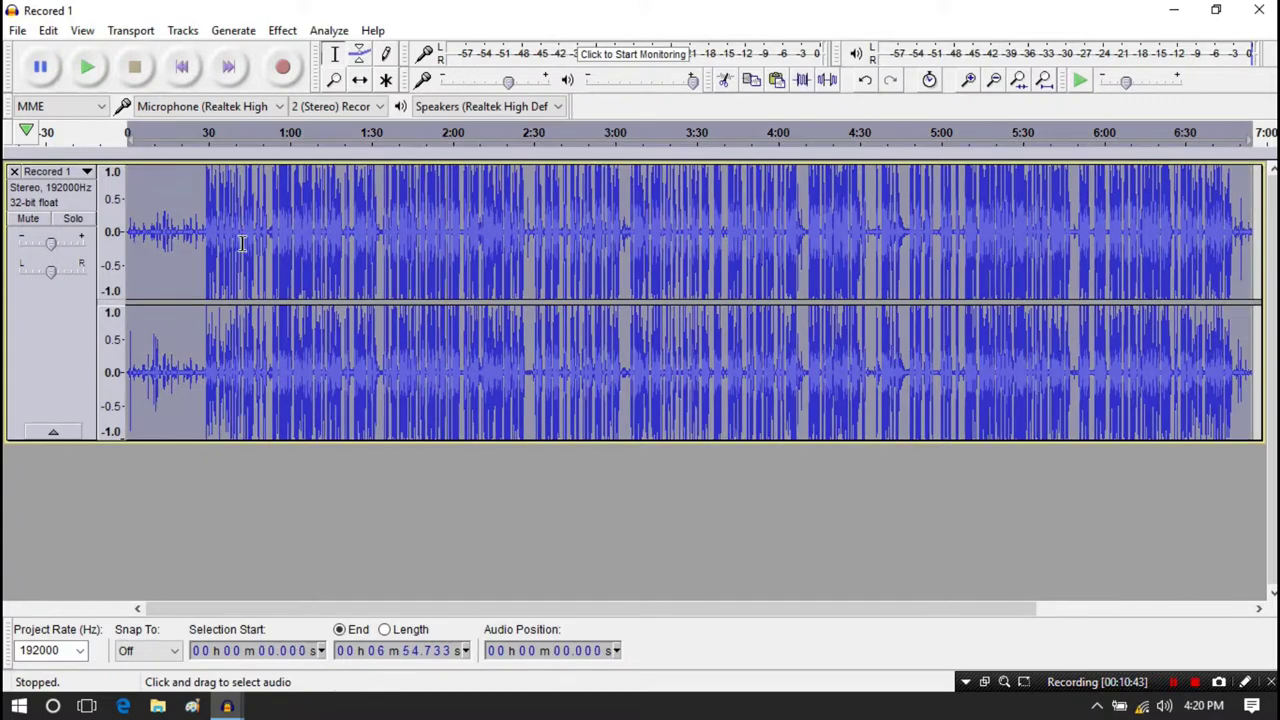
left_click(282, 33)
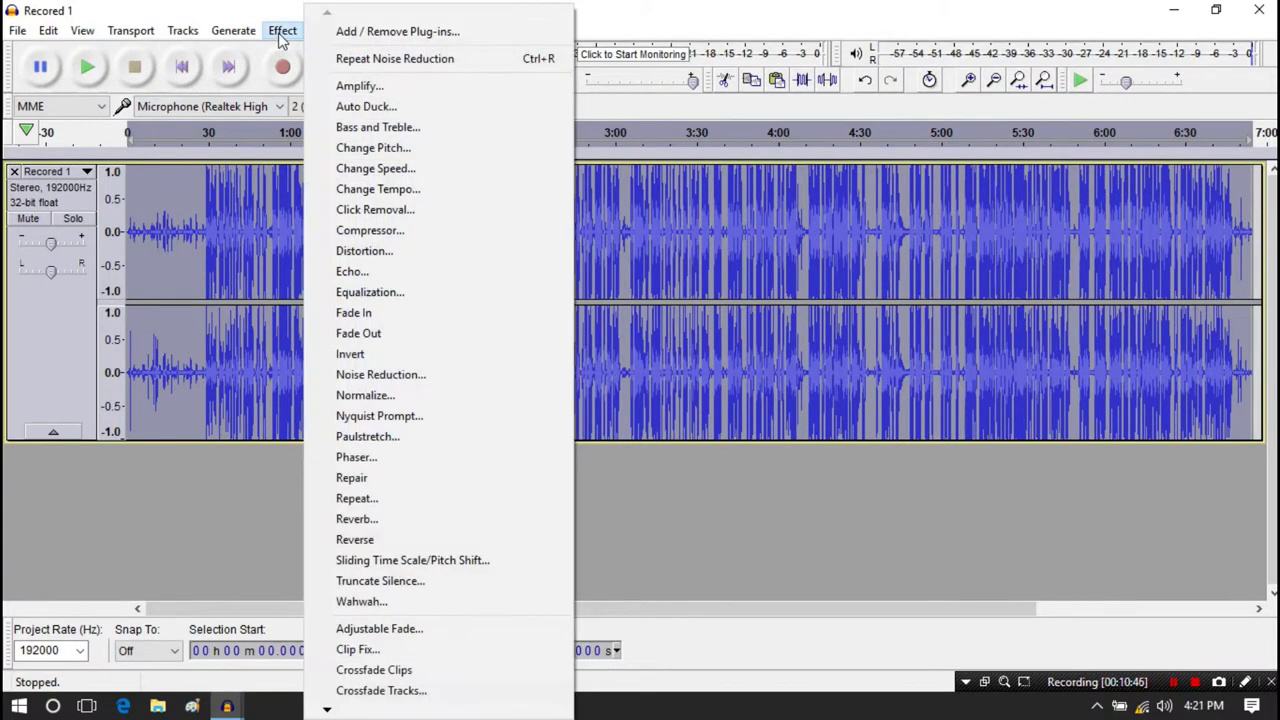
left_click(360, 374)
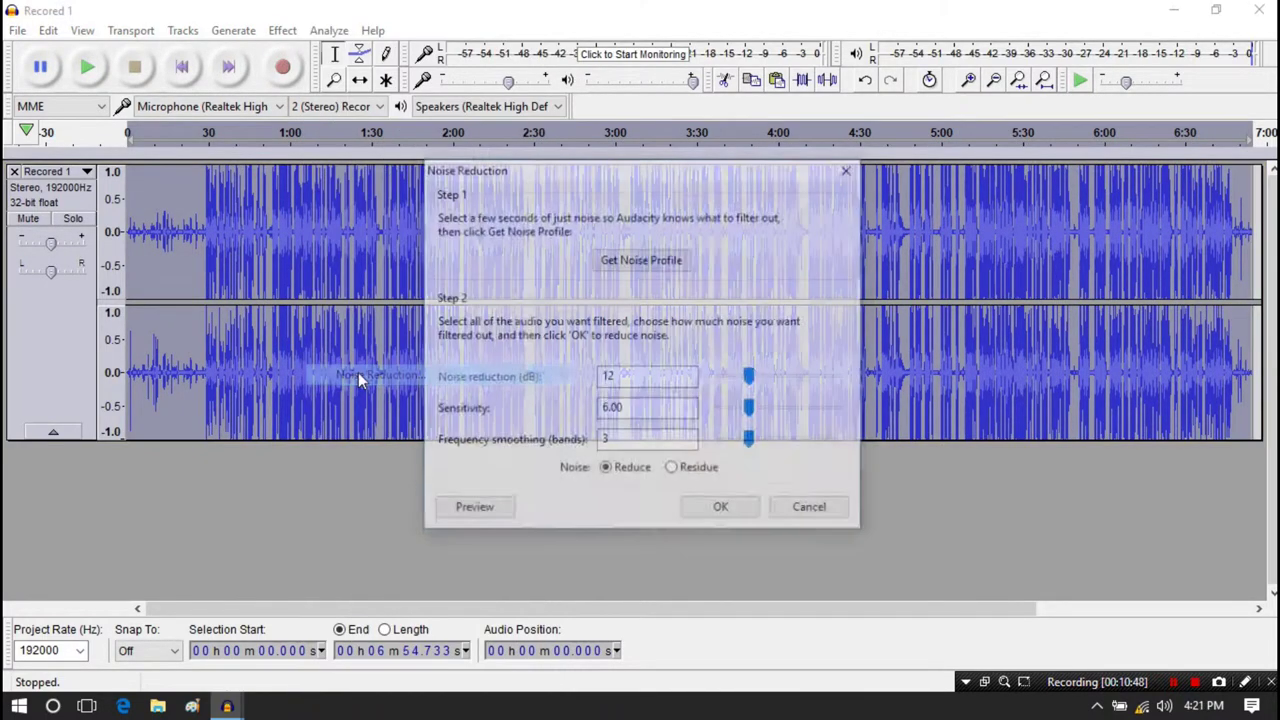
left_click(722, 510)
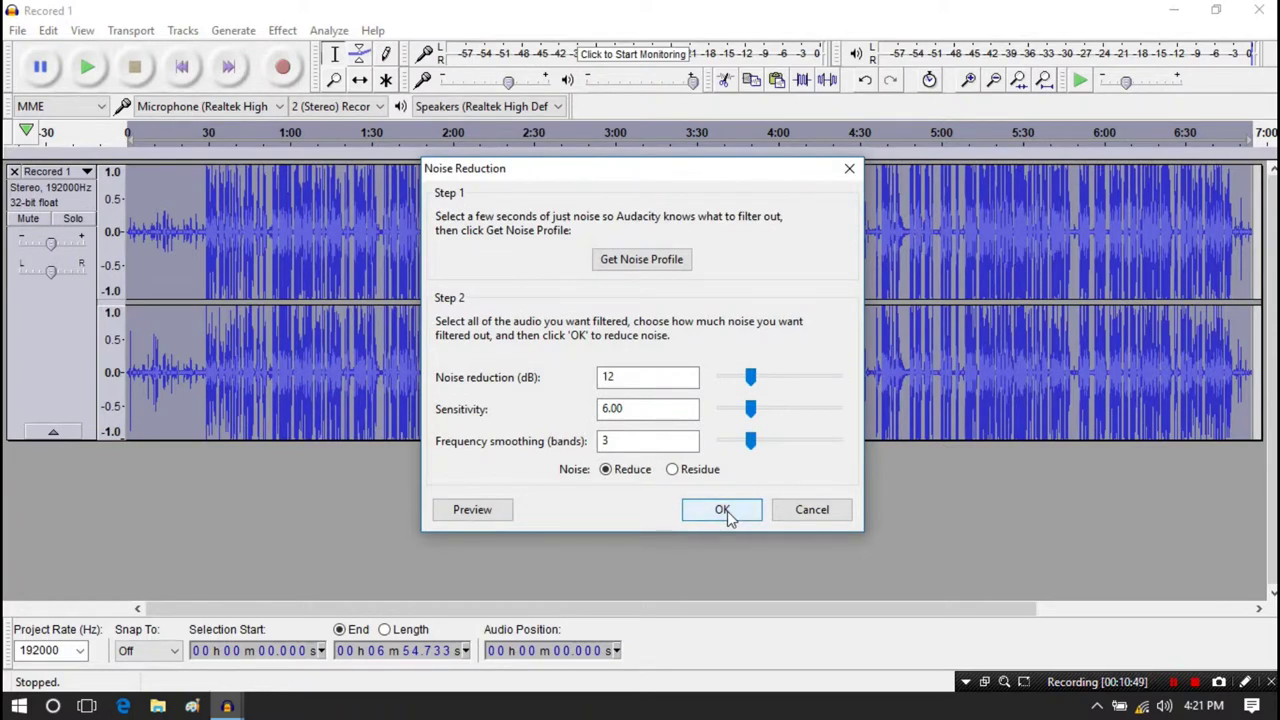
left_click(724, 510)
left_click(724, 510)
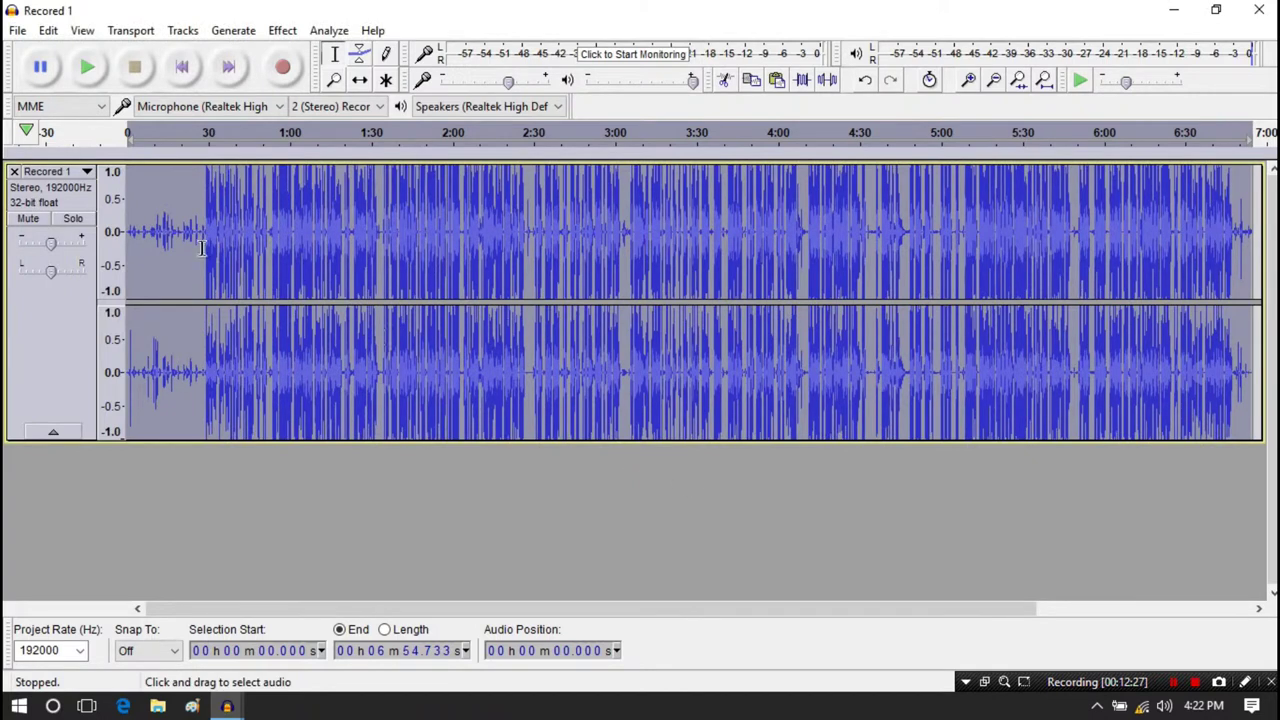
Capture a third Noise Reduction profile from the filtered opening section between about 2.8 s and 28 s
left_click(190, 248)
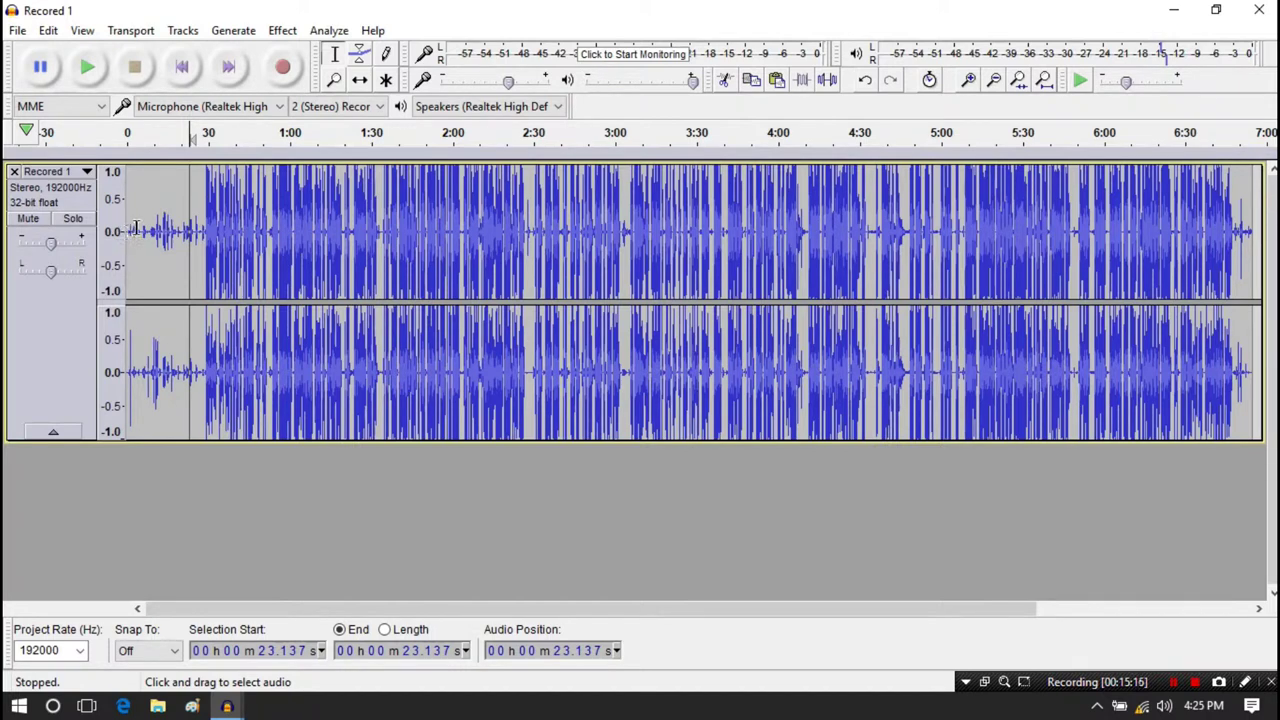
left_click_drag(134, 225, 202, 222)
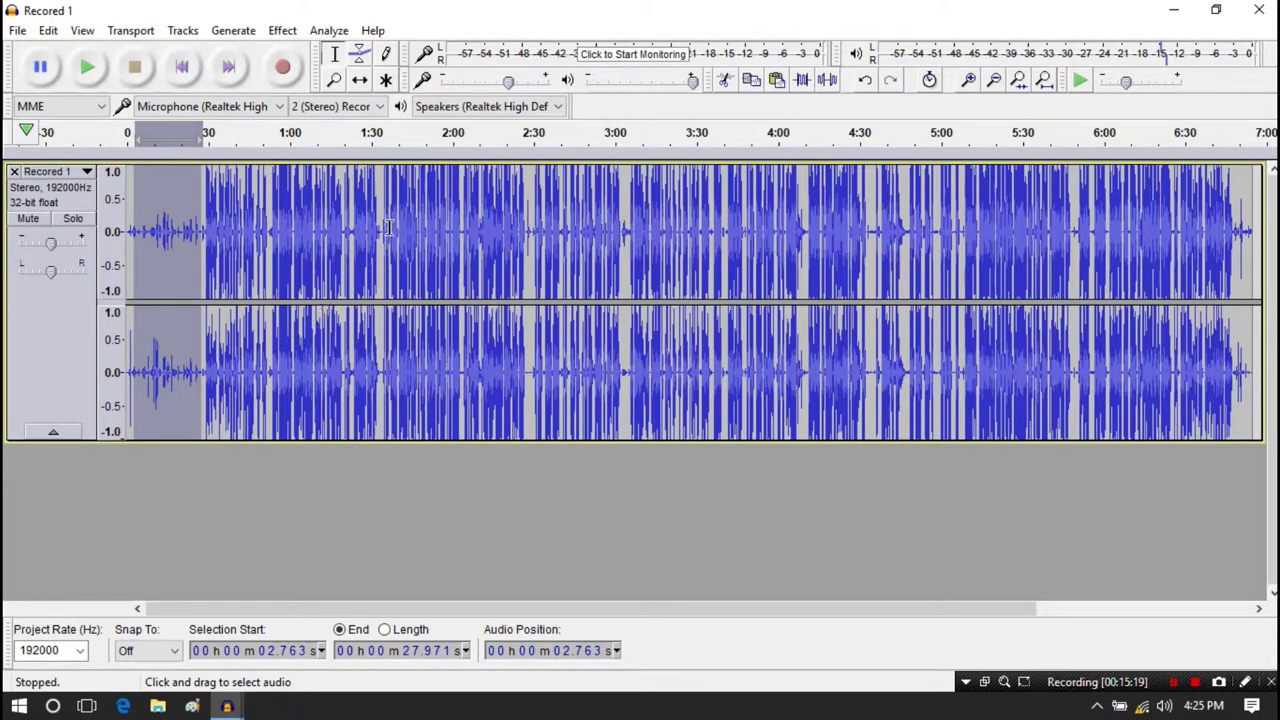
left_click(285, 30)
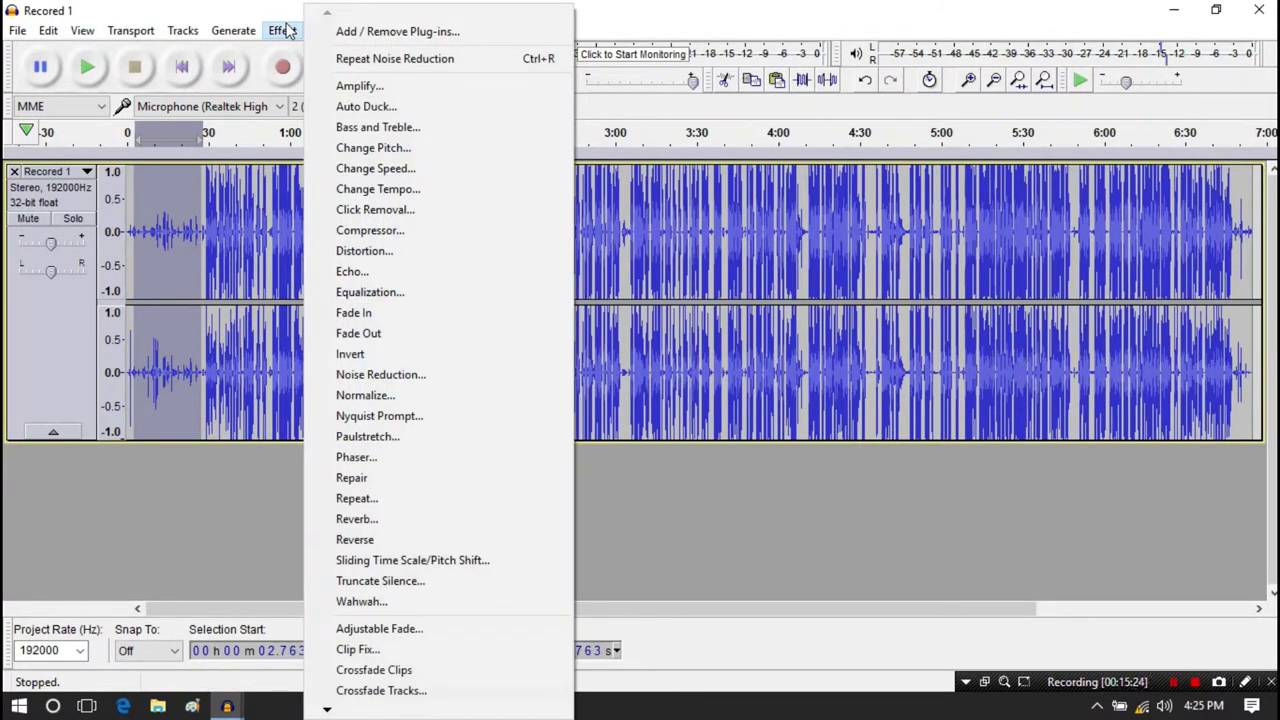
left_click(380, 375)
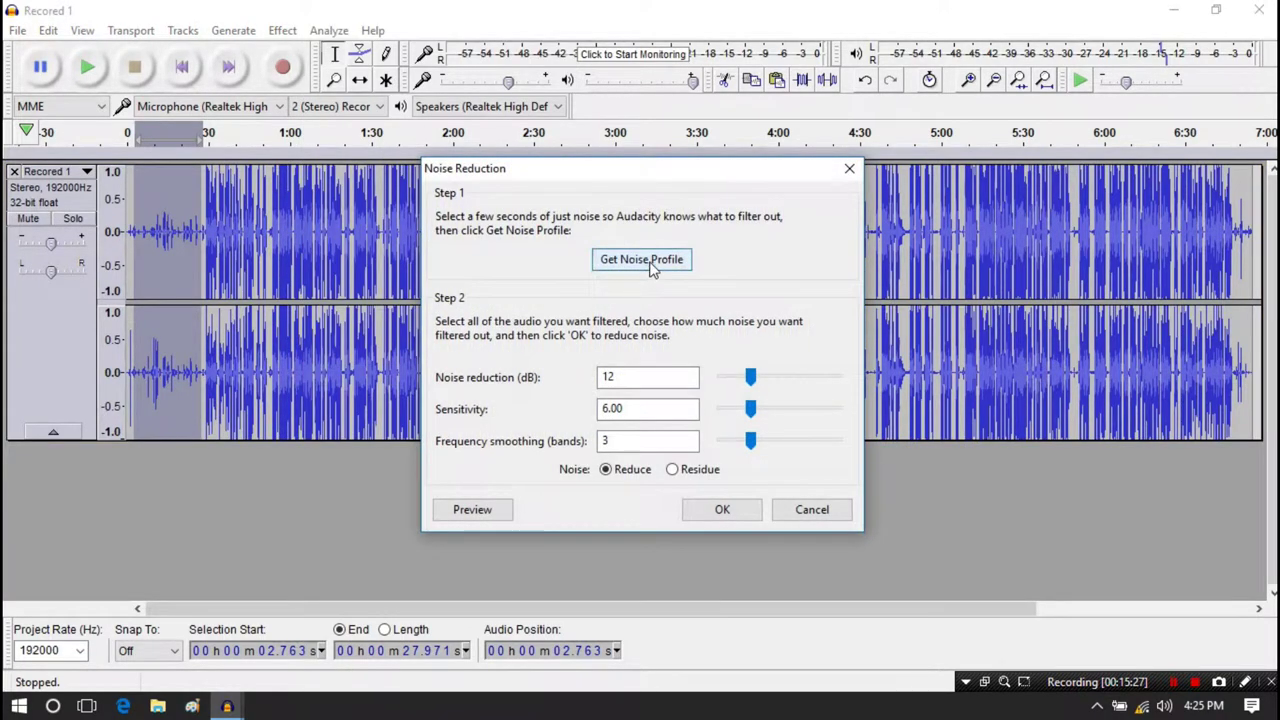
left_click(643, 257)
key("ctrl+r")
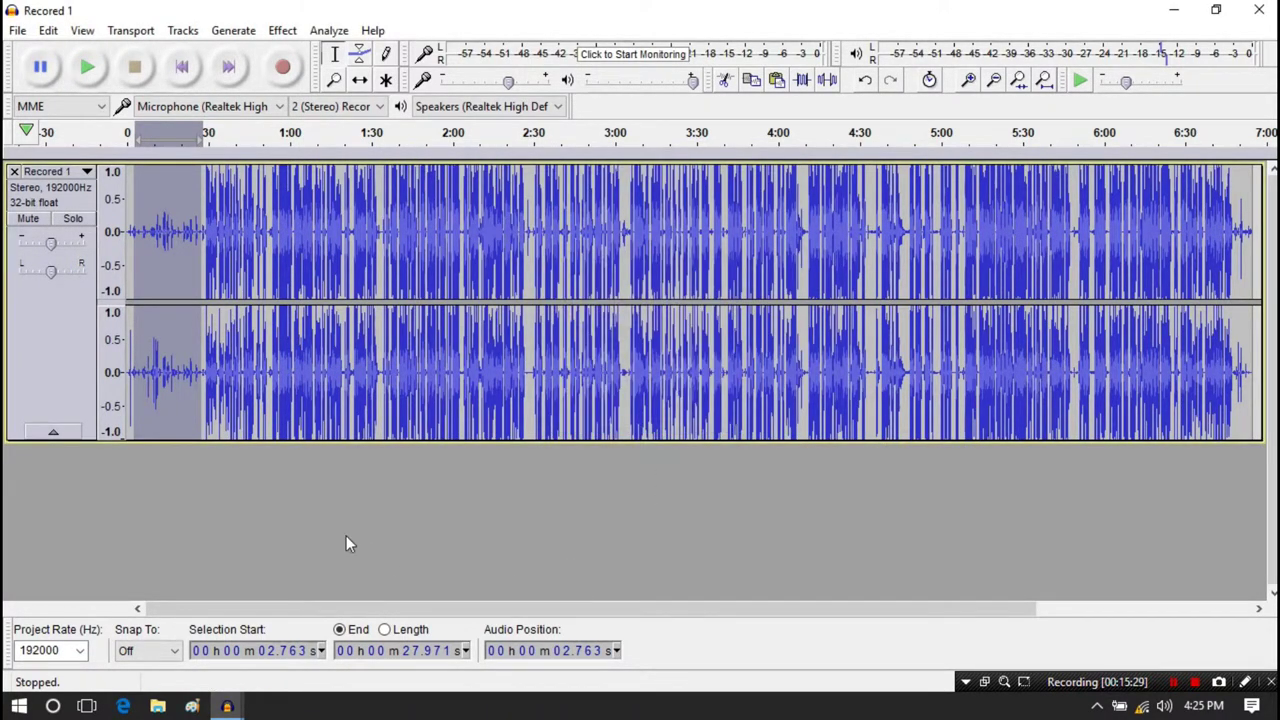
left_click(346, 543)
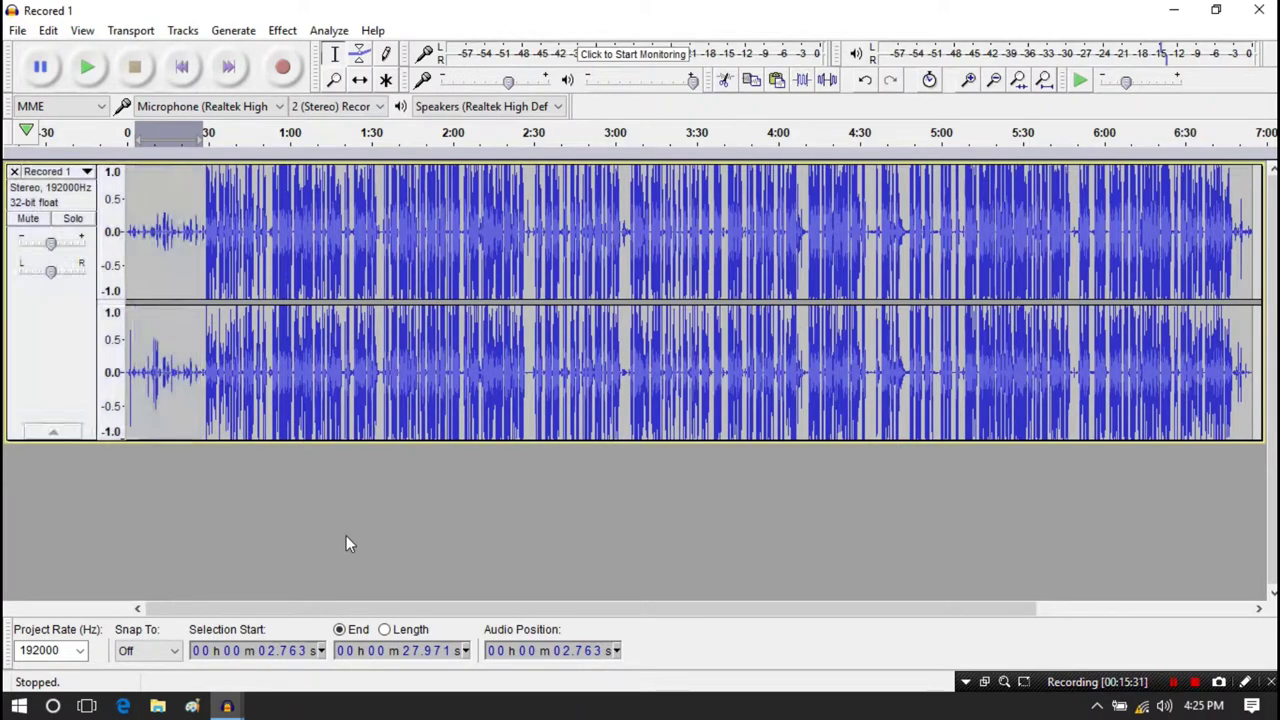
Apply a third Noise Reduction pass to the whole track at 12 dB, sensitivity 6.00 and 3 frequency smoothing bands
left_click(226, 229)
key("ctrl+a")
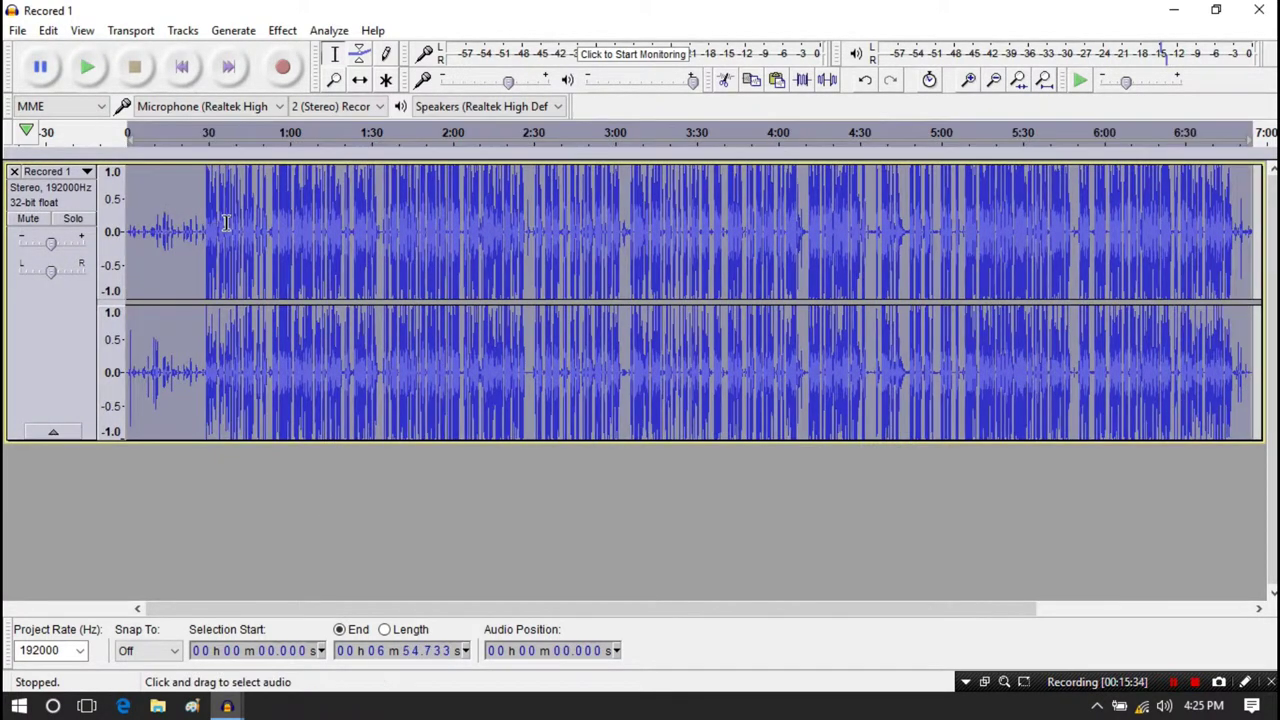
left_click(282, 31)
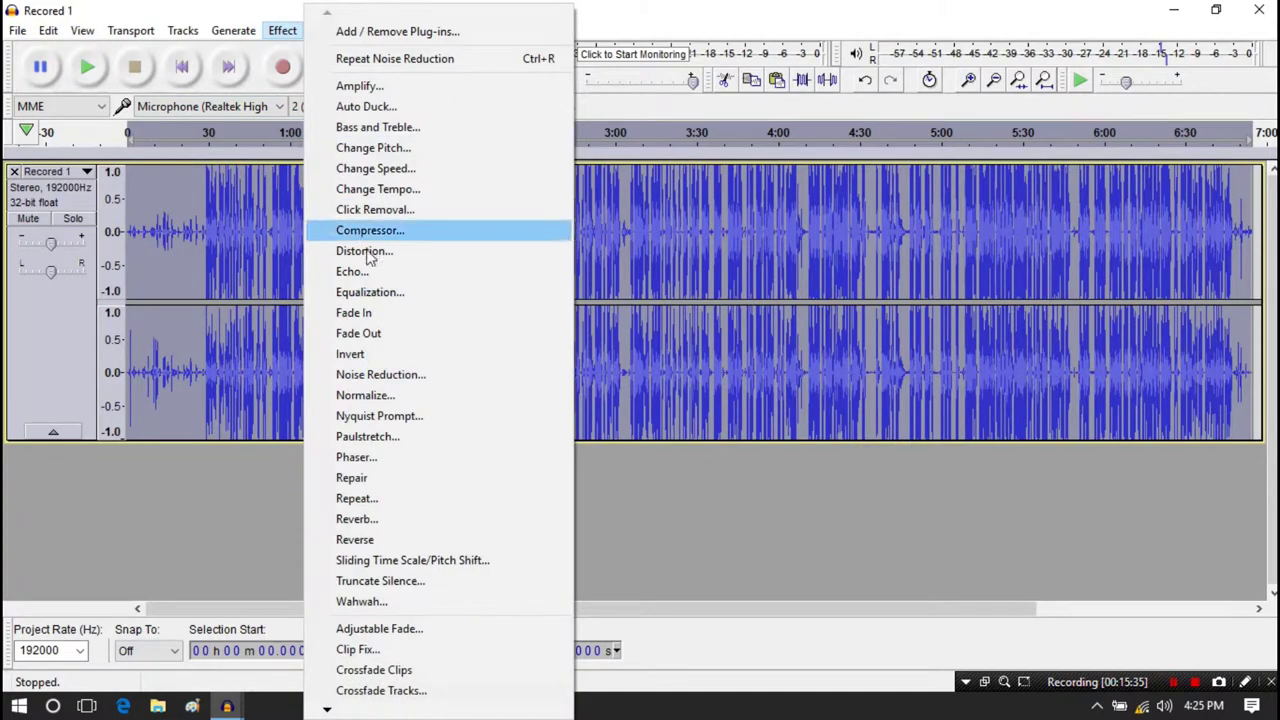
left_click(380, 375)
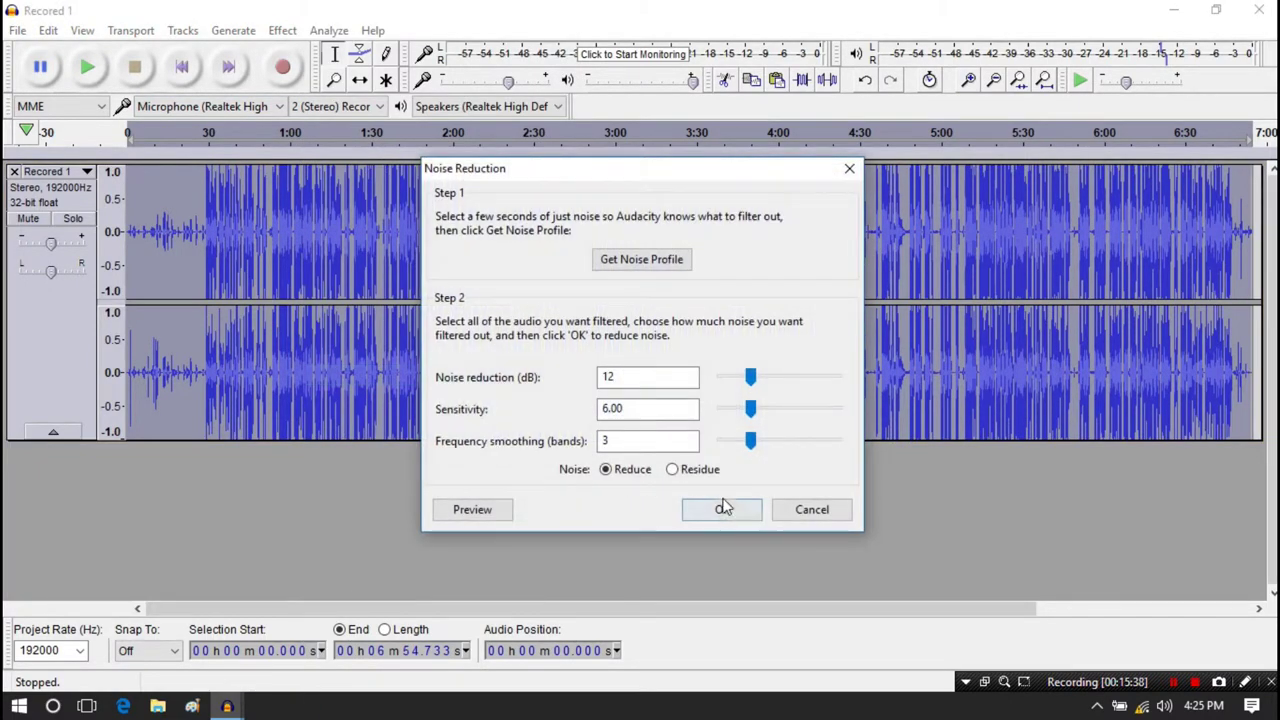
left_click(722, 510)
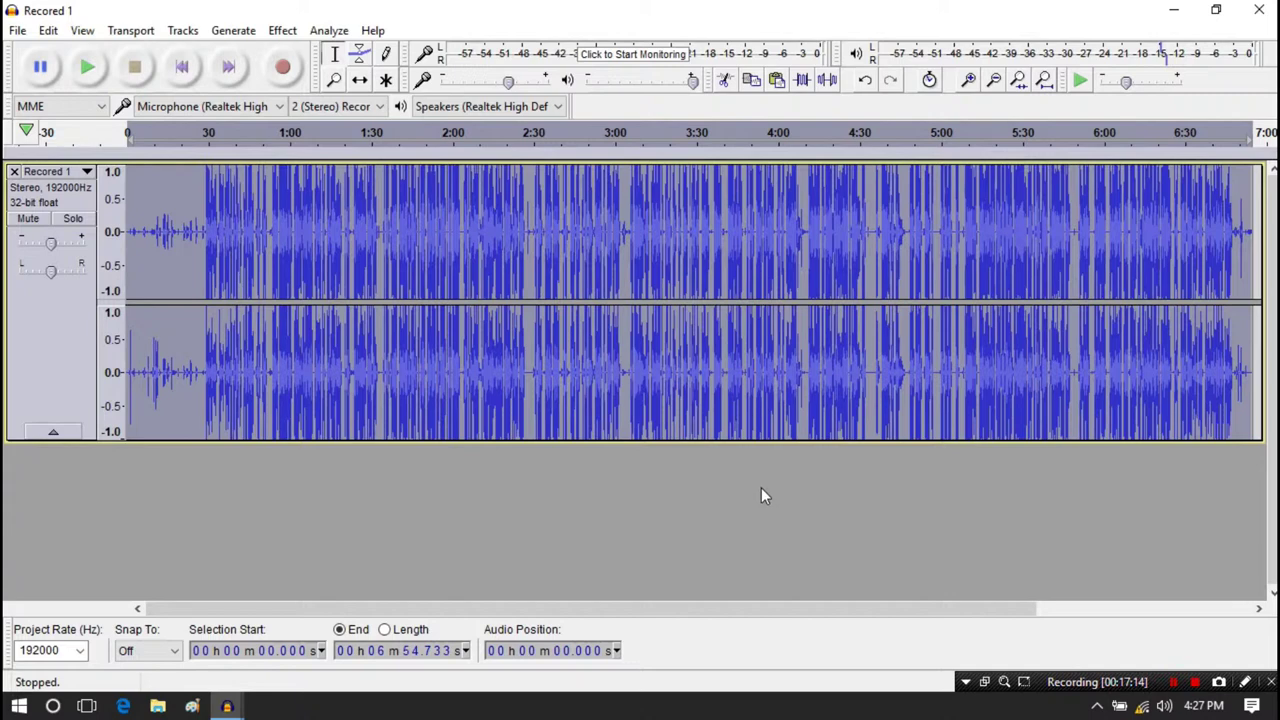
Play the filtered track from about 24 s to check the remaining background noise, and stop playback
left_click(193, 230)
left_click(89, 62)
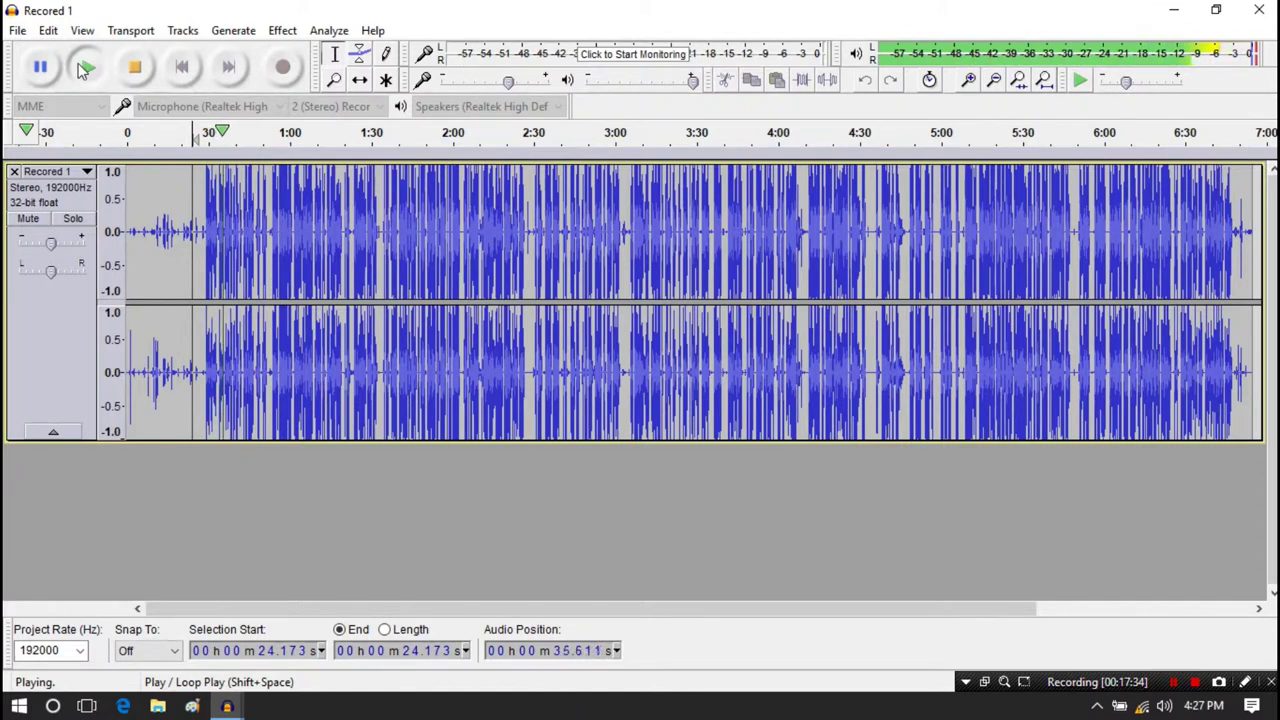
left_click(136, 68)
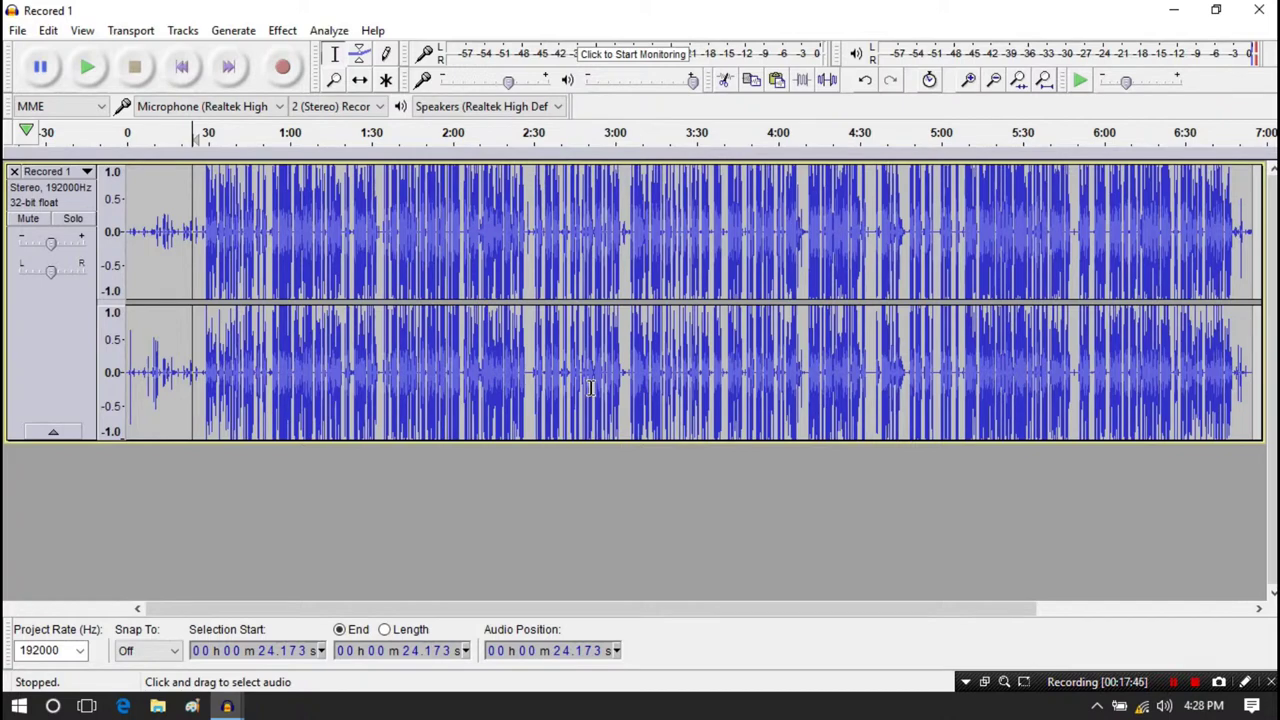
Set up an audio export to the Desktop as WAV signed 16-bit PCM, replacing "Recored" in the file name with "Produc"
left_click(17, 31)
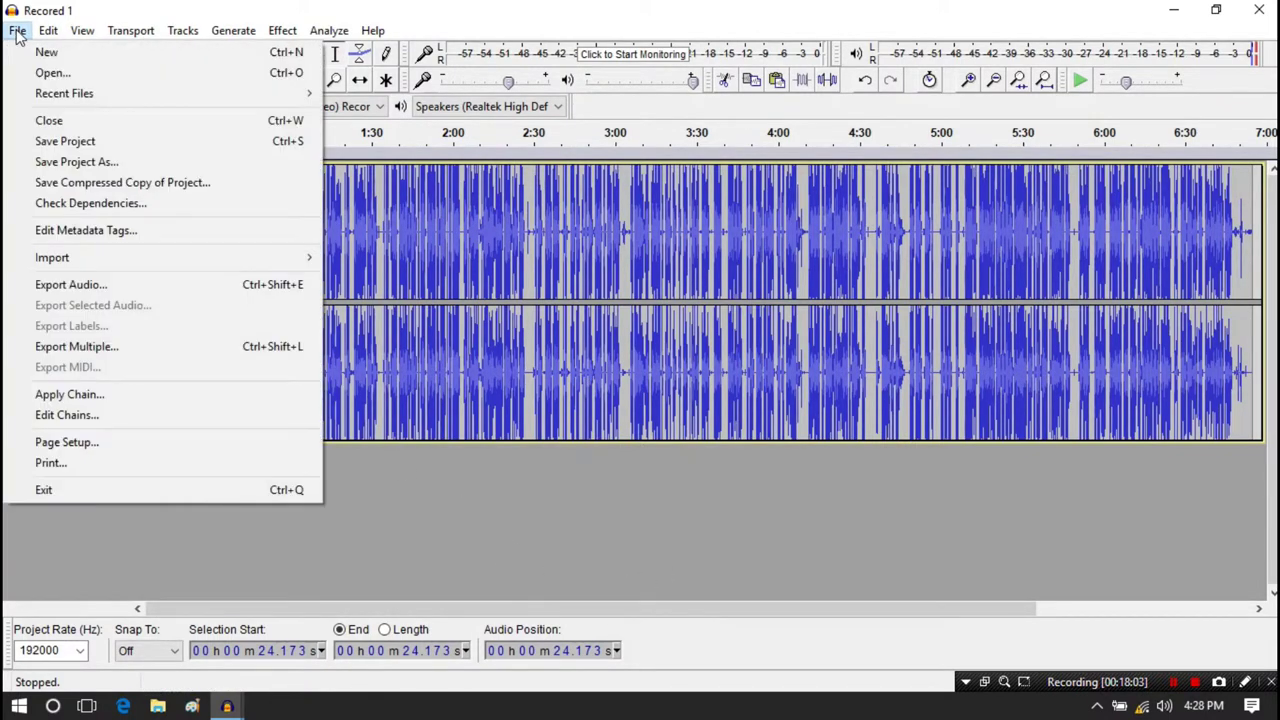
left_click(57, 287)
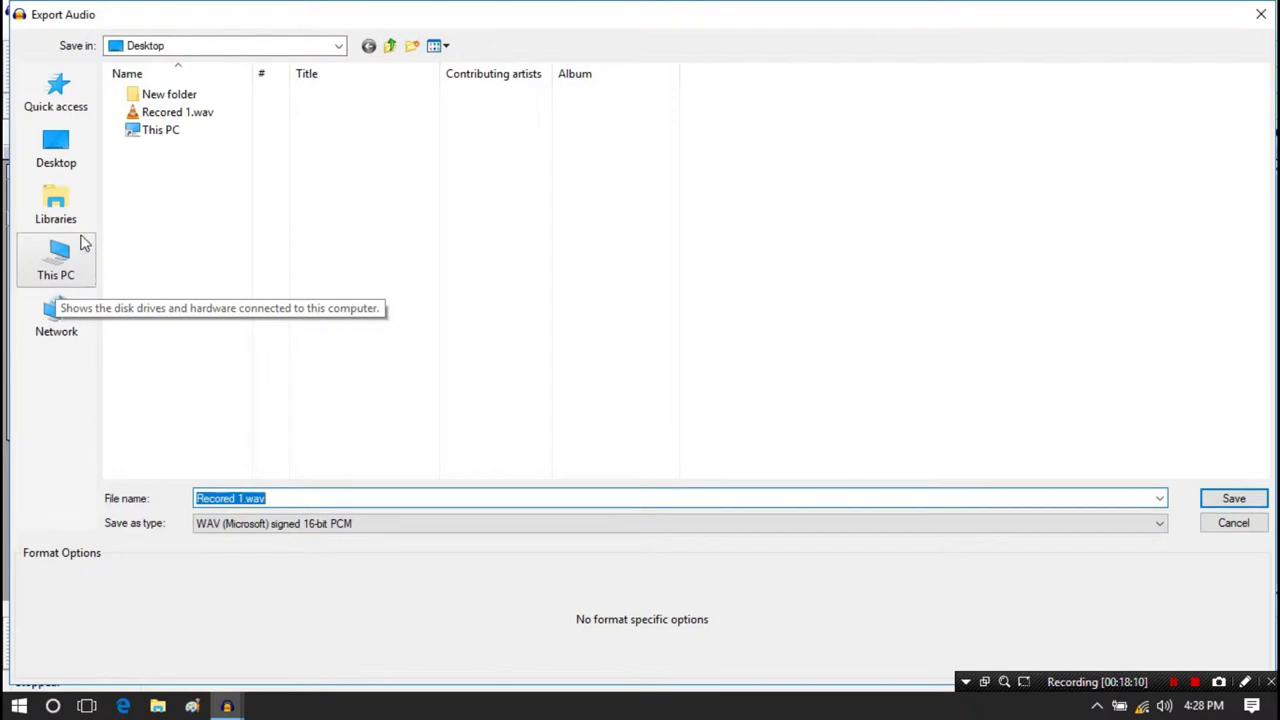
left_click(247, 497)
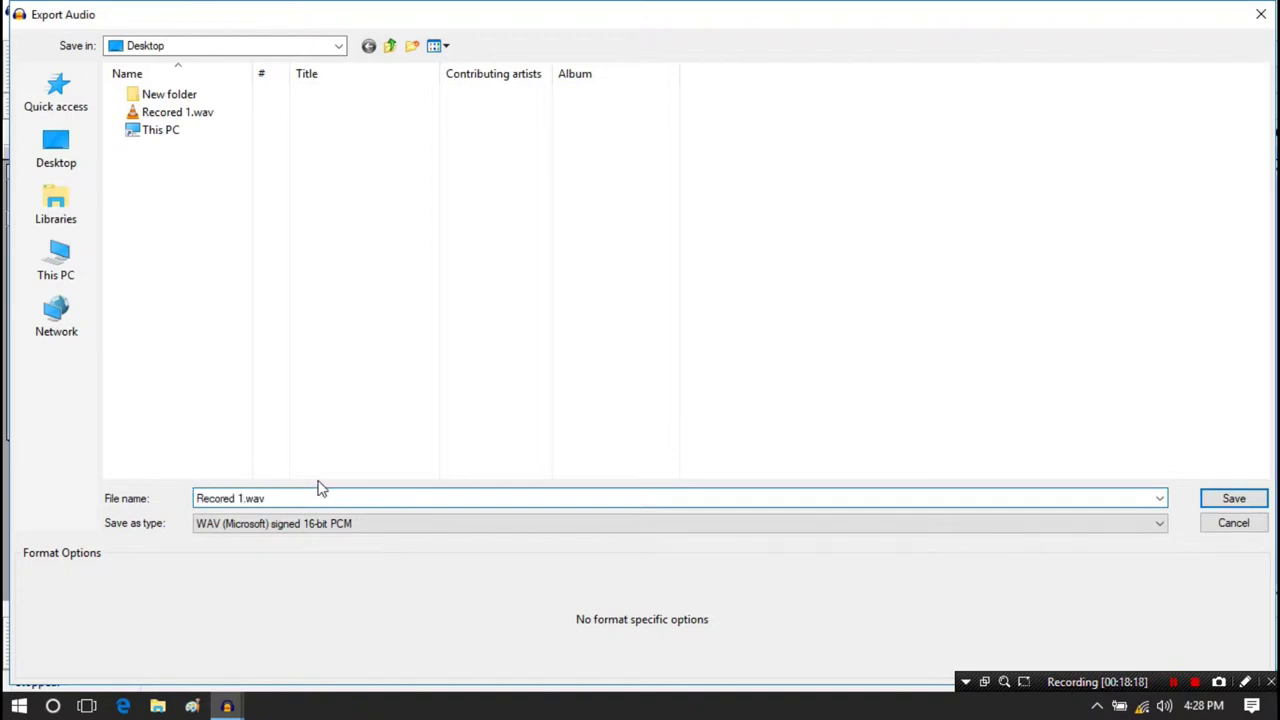
key("BackSpace")
key("BackSpace")
key("BackSpace")
key("BackSpace")
key("BackSpace")
key("BackSpace")
key("BackSpace")
type("Produc")
Save the export, storing the blank metadata tags as the default template and leaving all tags empty
left_click(1231, 500)
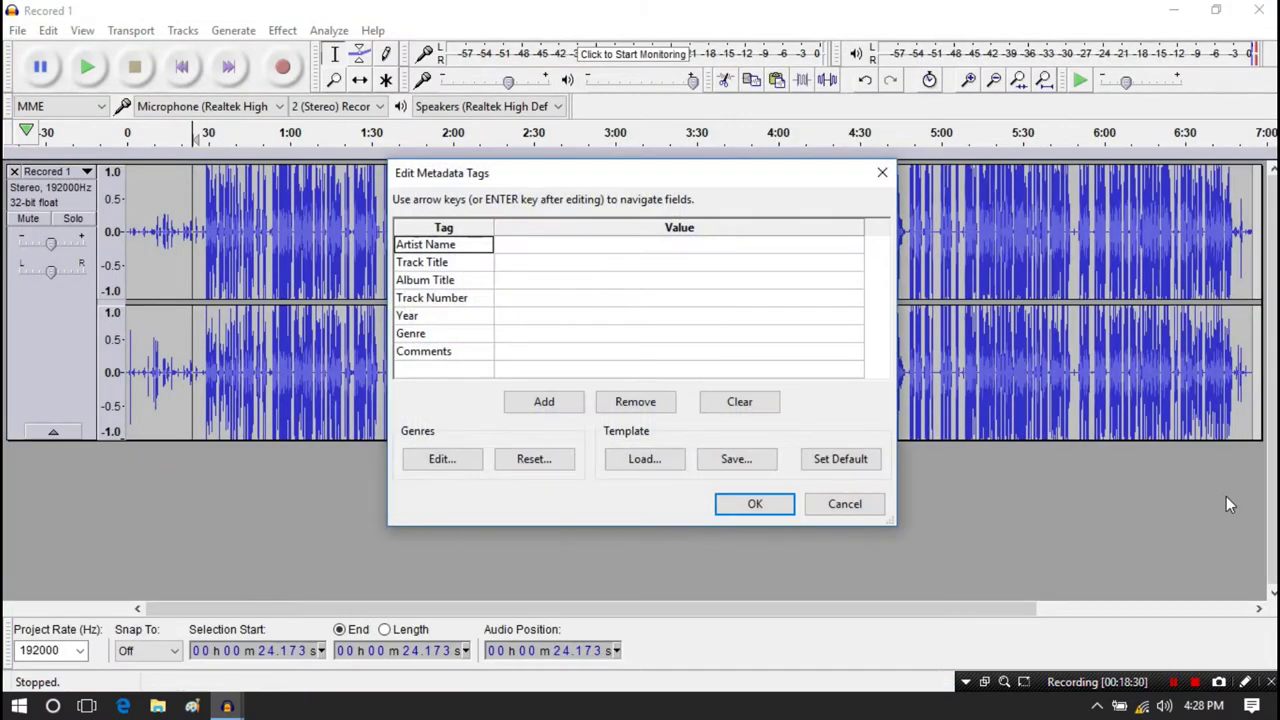
left_click(840, 460)
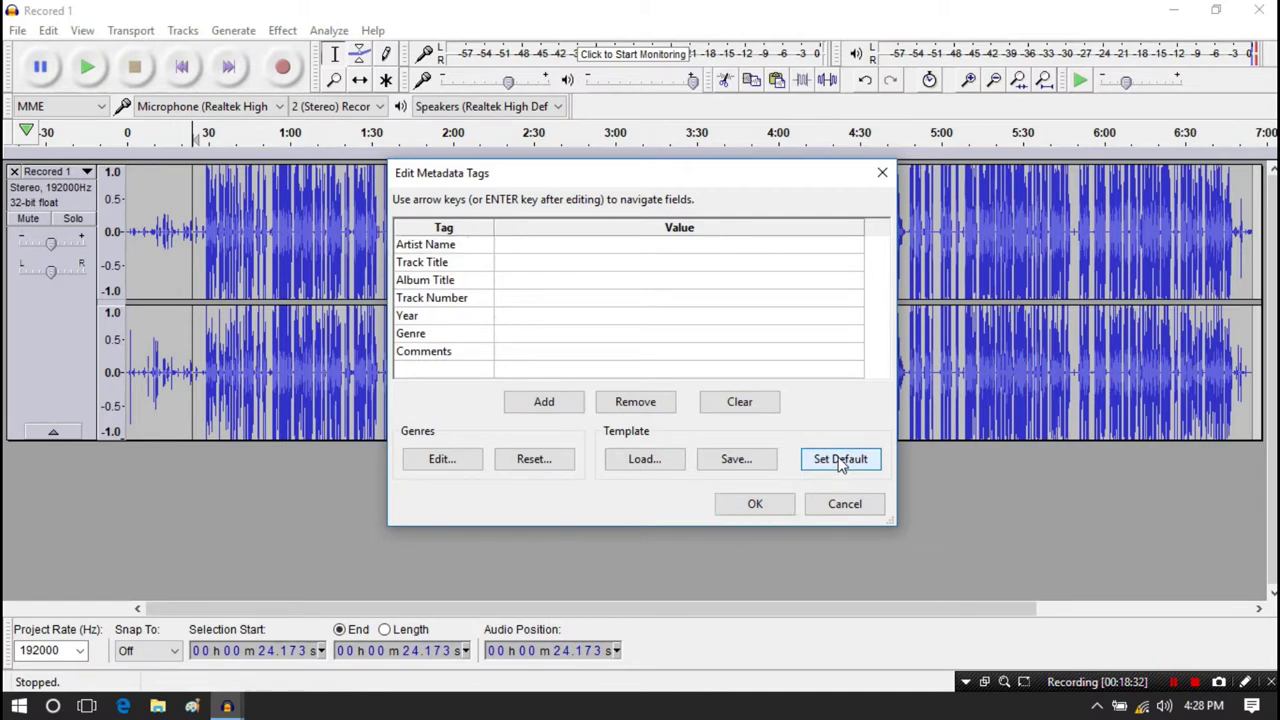
left_click(756, 504)
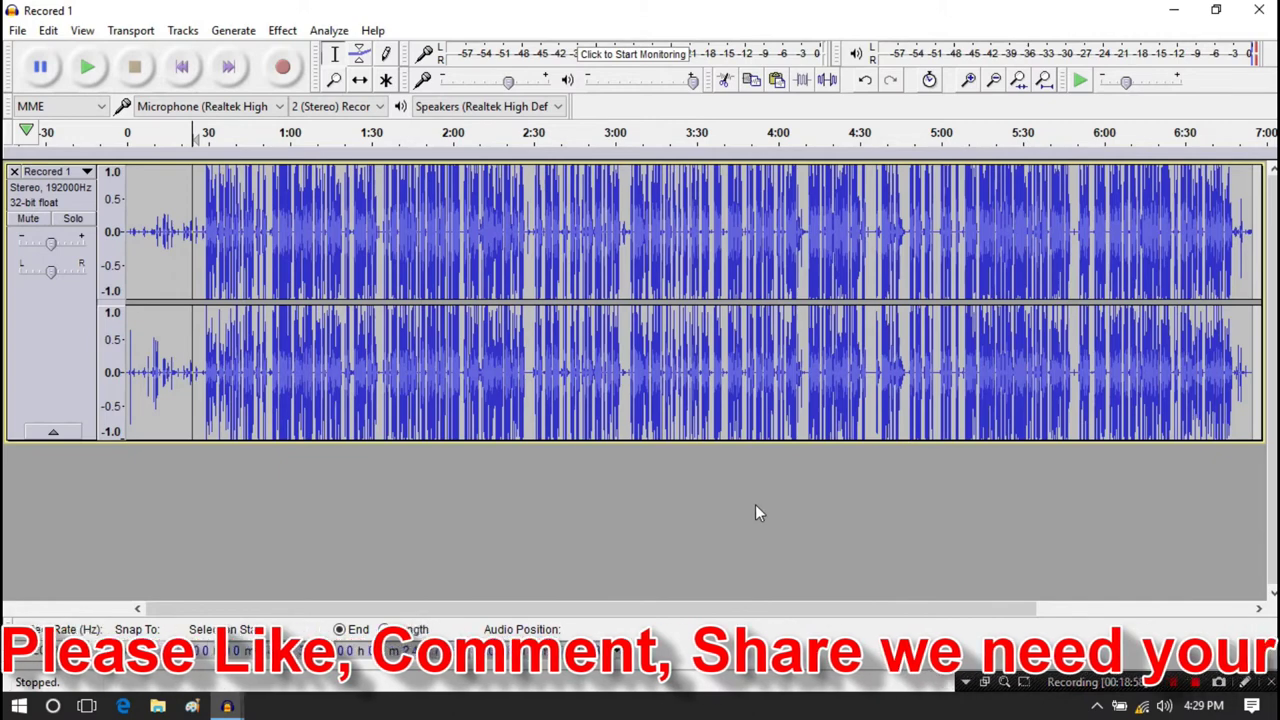
Close the Recored 1 project without saving its changes
left_click(1259, 9)
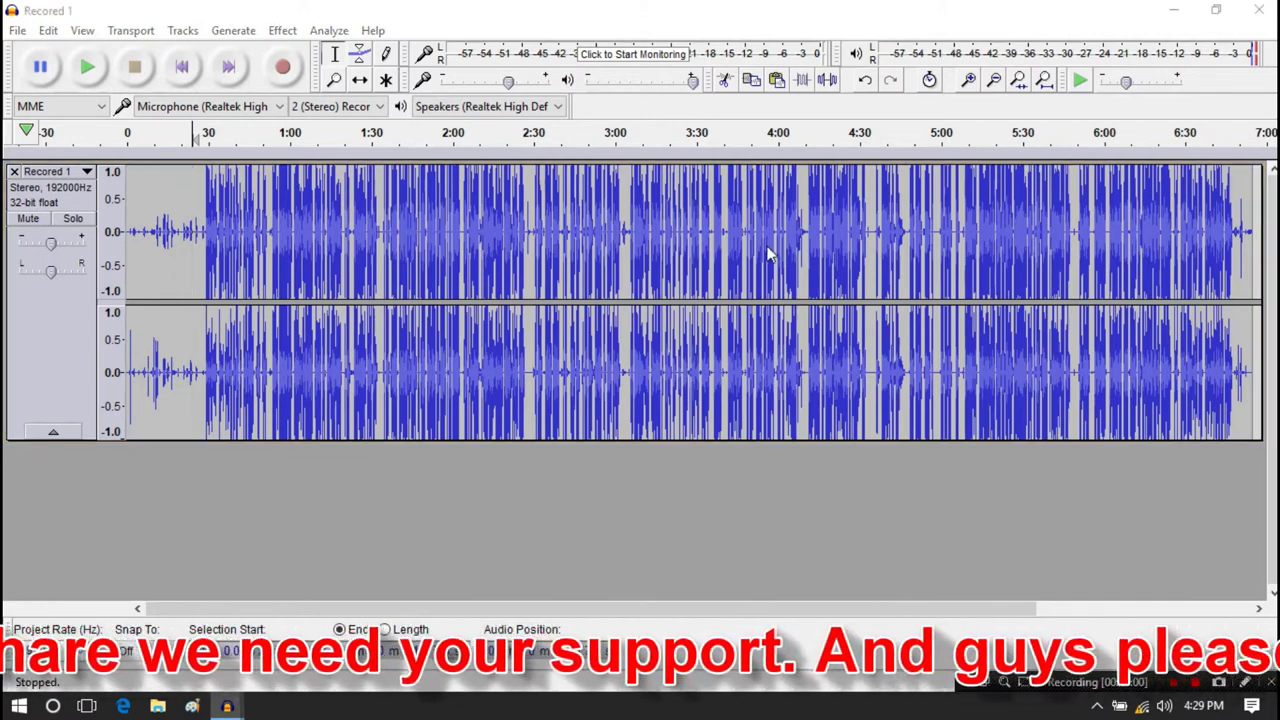
left_click(668, 356)
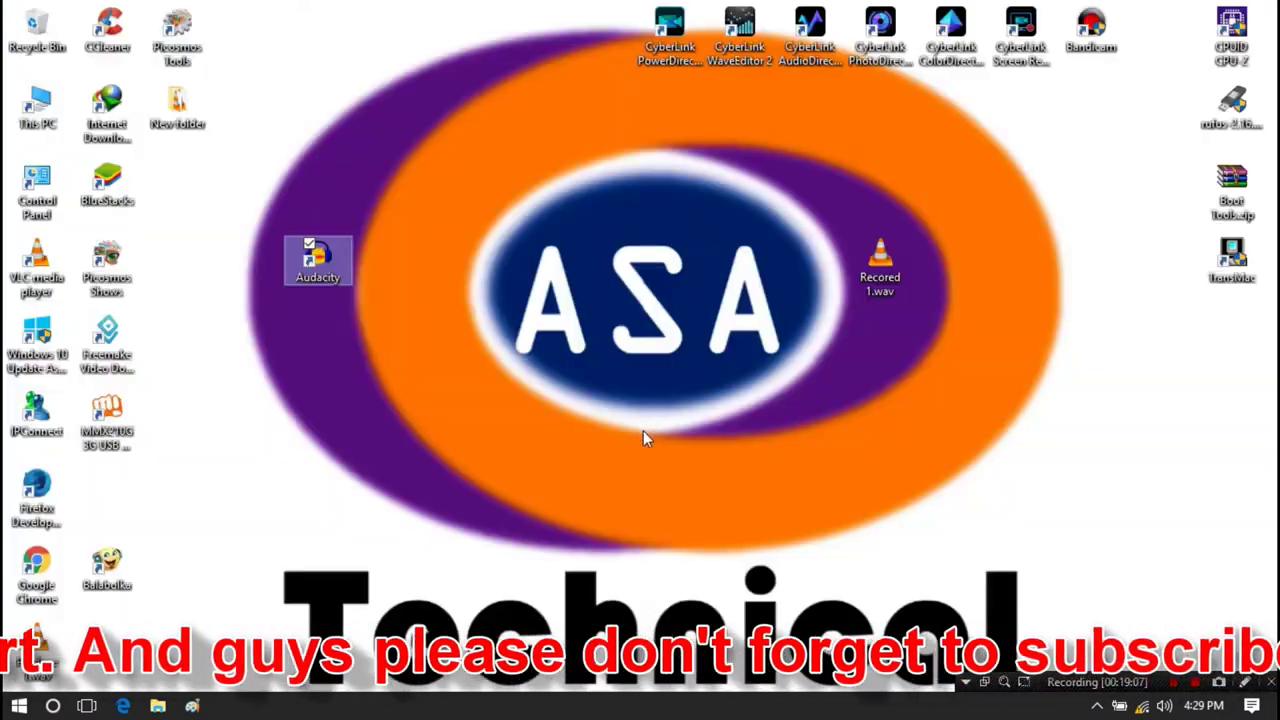